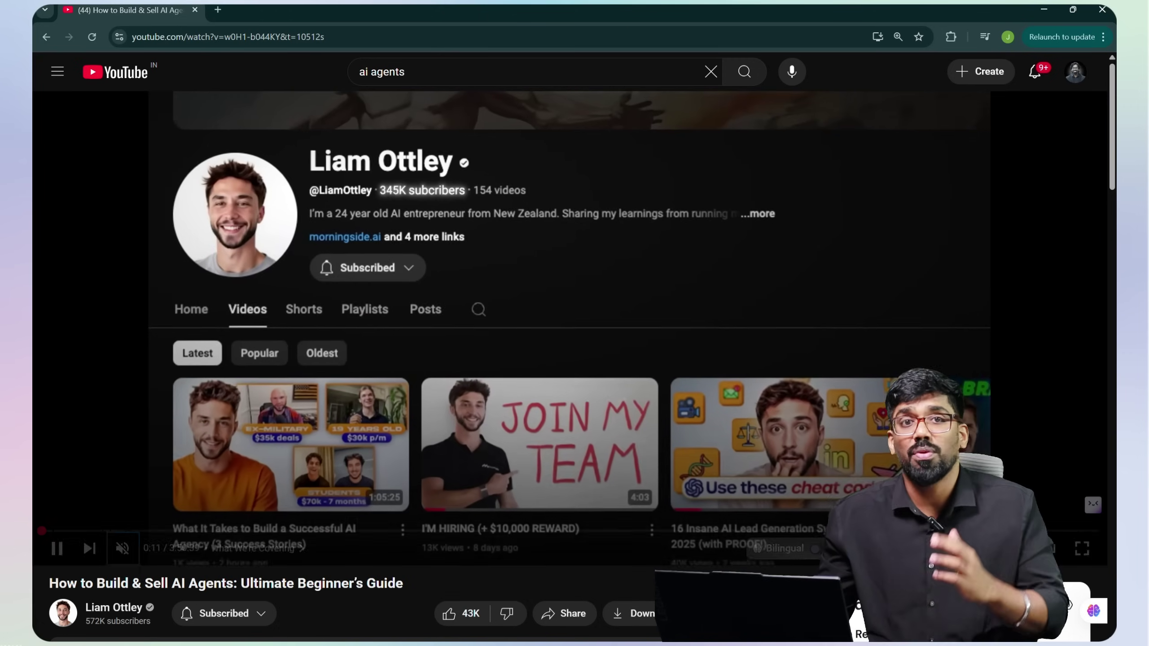
Pause the AI agents guide video at 0:39 and select its web address
scroll(184, 558, down, 1)
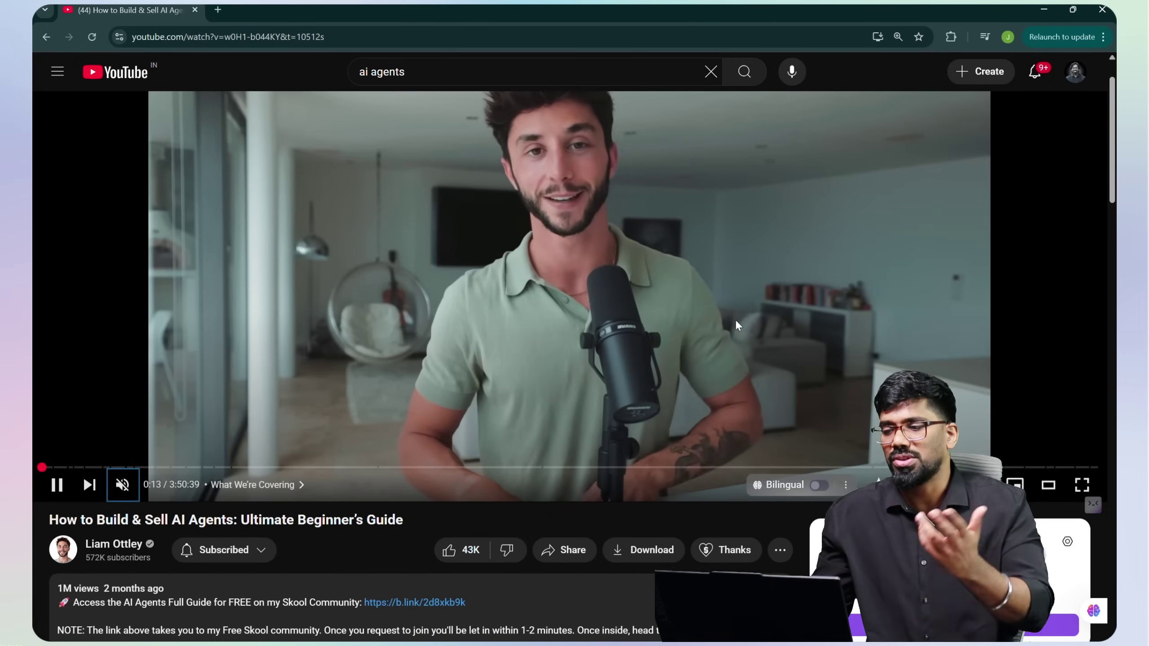
scroll(498, 430, down, 7)
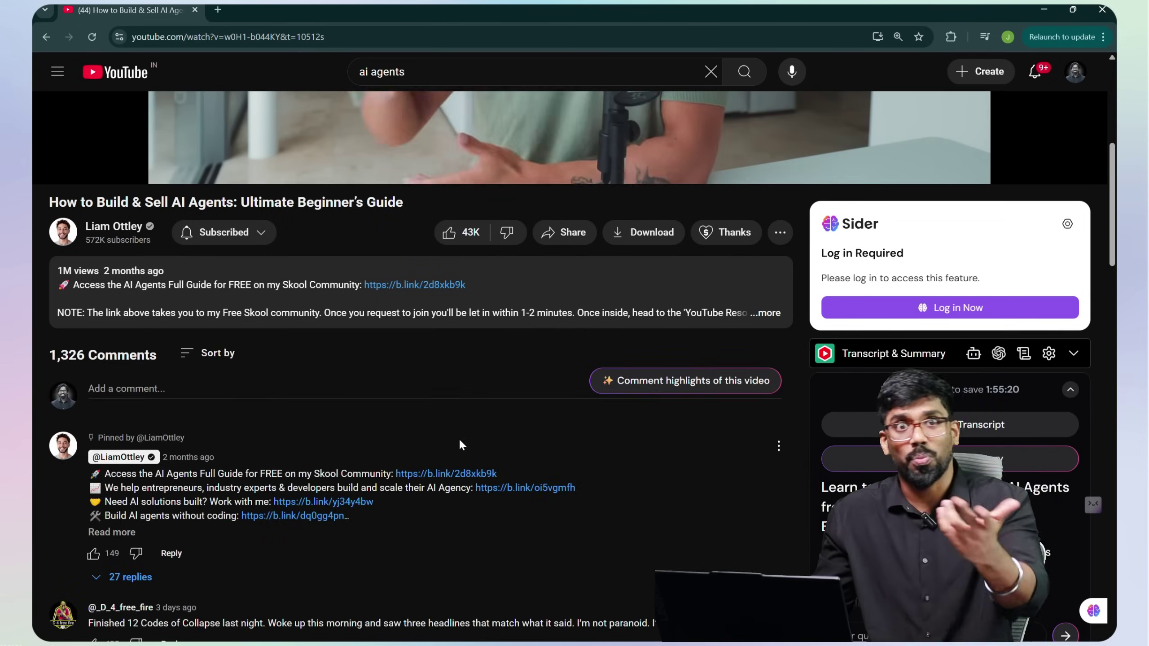
scroll(516, 385, up, 8)
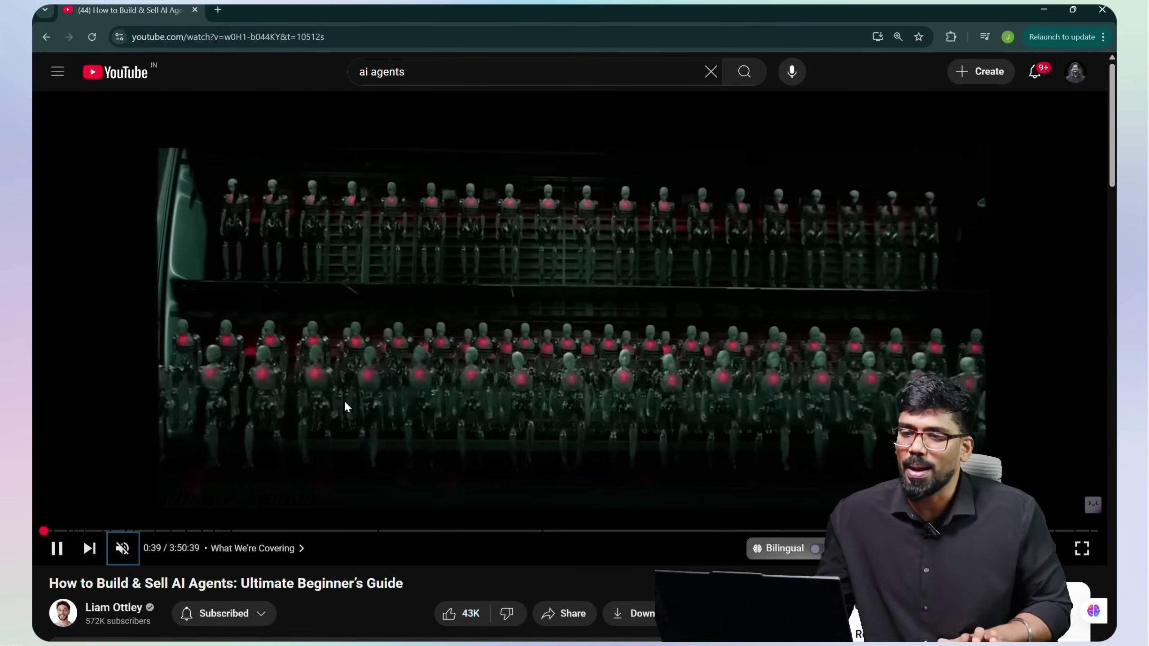
click(451, 373)
click(335, 35)
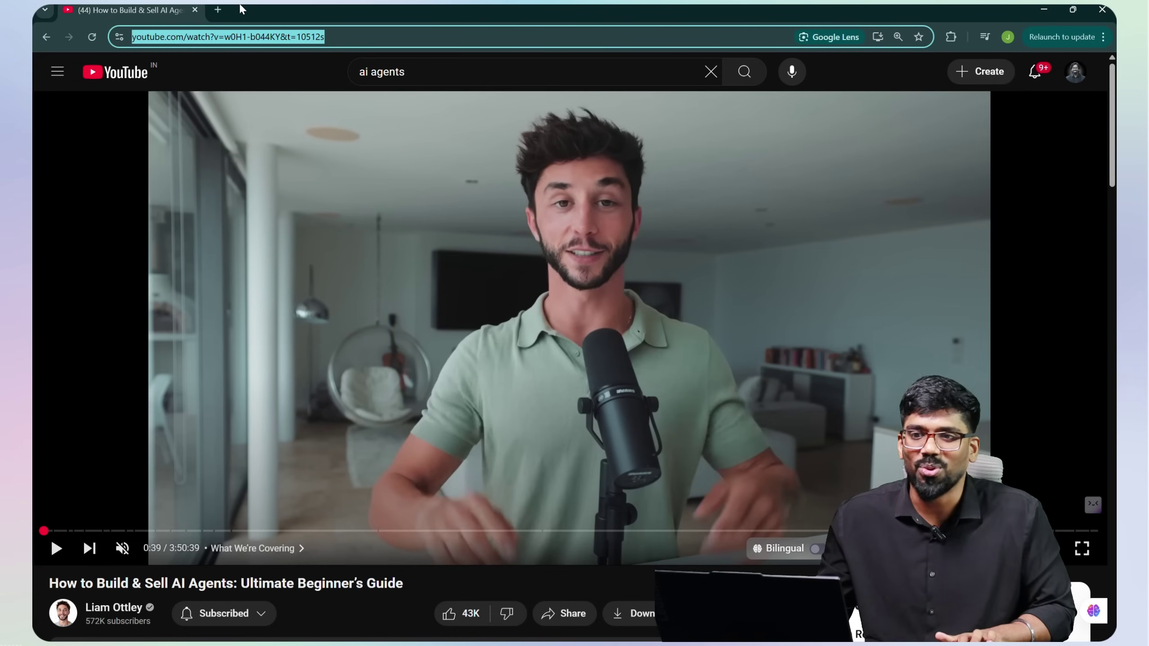
Search Google for 'notebook lm' in a new tab and open the official NotebookLM result
click(217, 9)
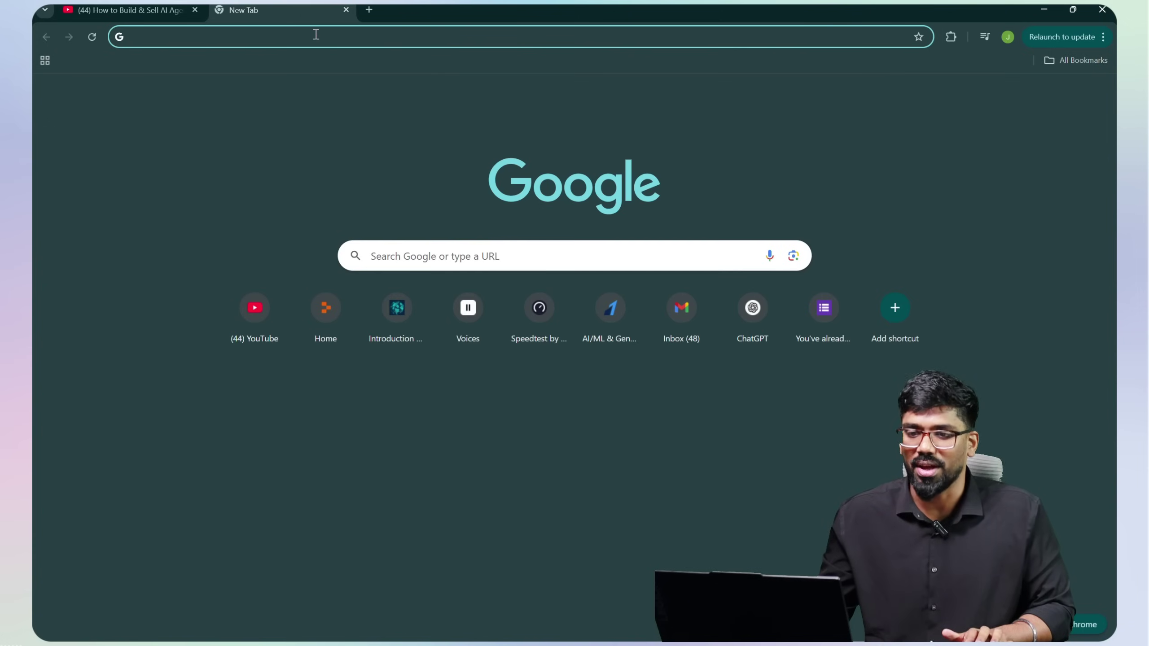
text(notel)
key(BackSpace)
text(b)
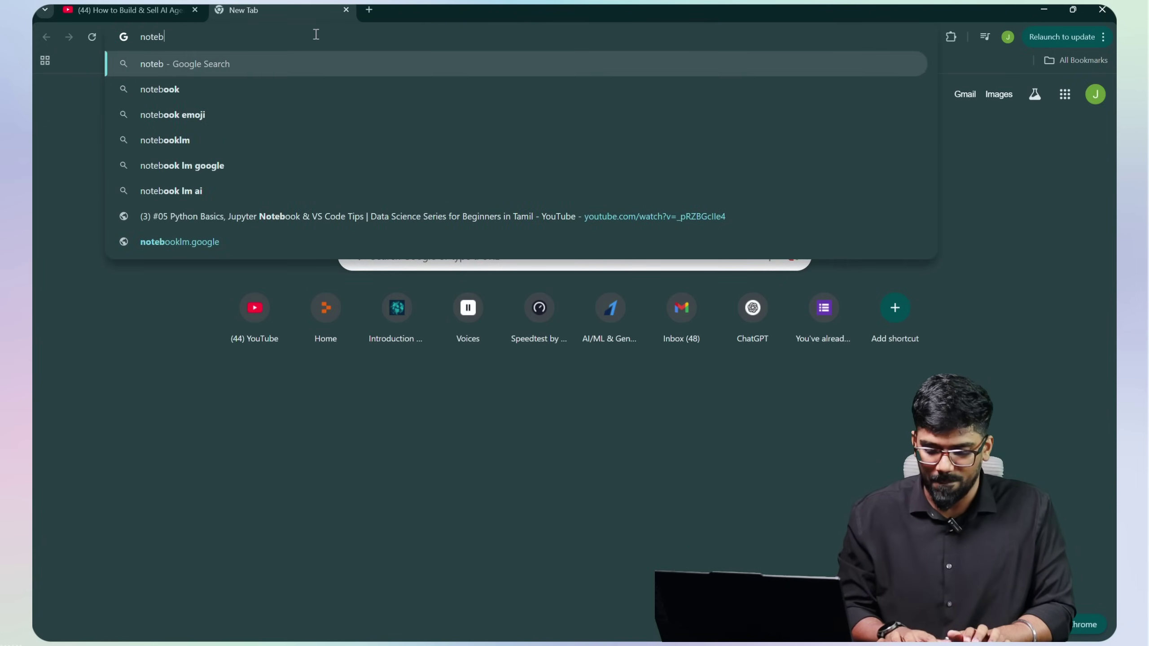
text(ook lm)
key(Return)
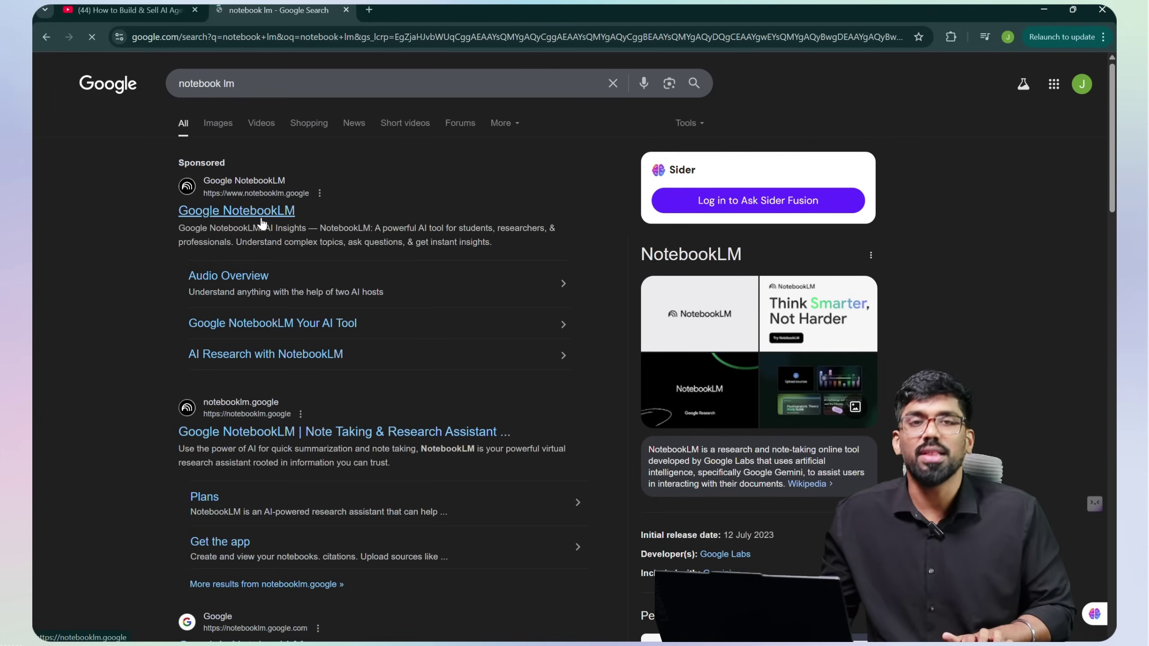
click(261, 217)
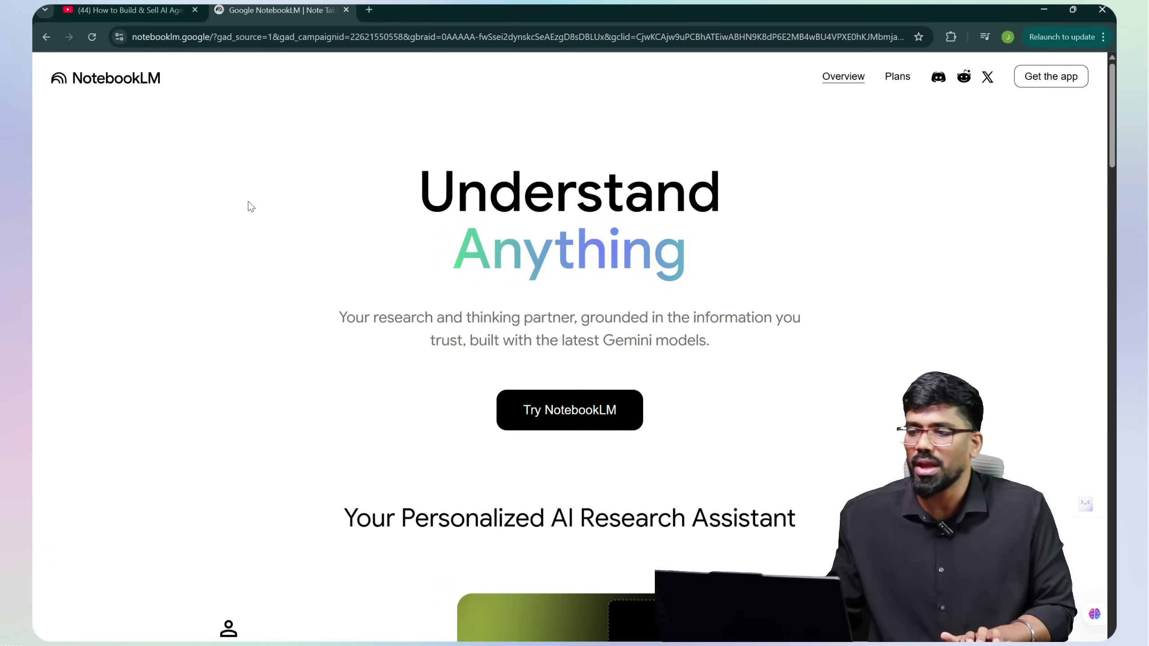
Enter NotebookLM with update e-mails opted in, dismiss the welcome notice, and create a new notebook
click(586, 425)
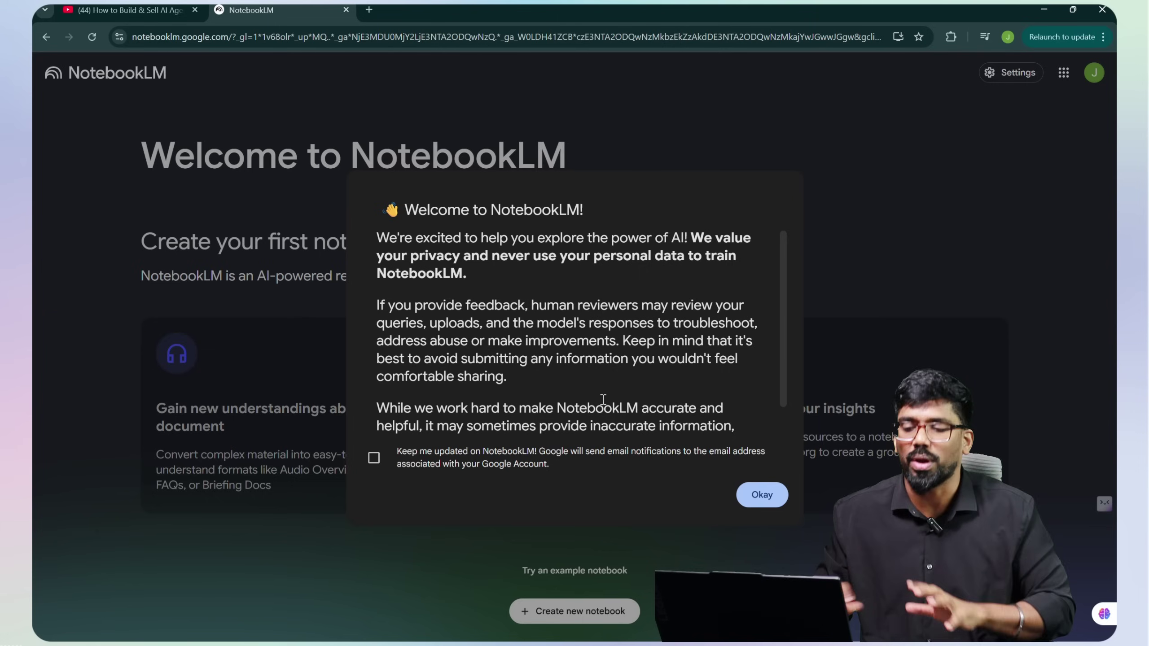
click(375, 460)
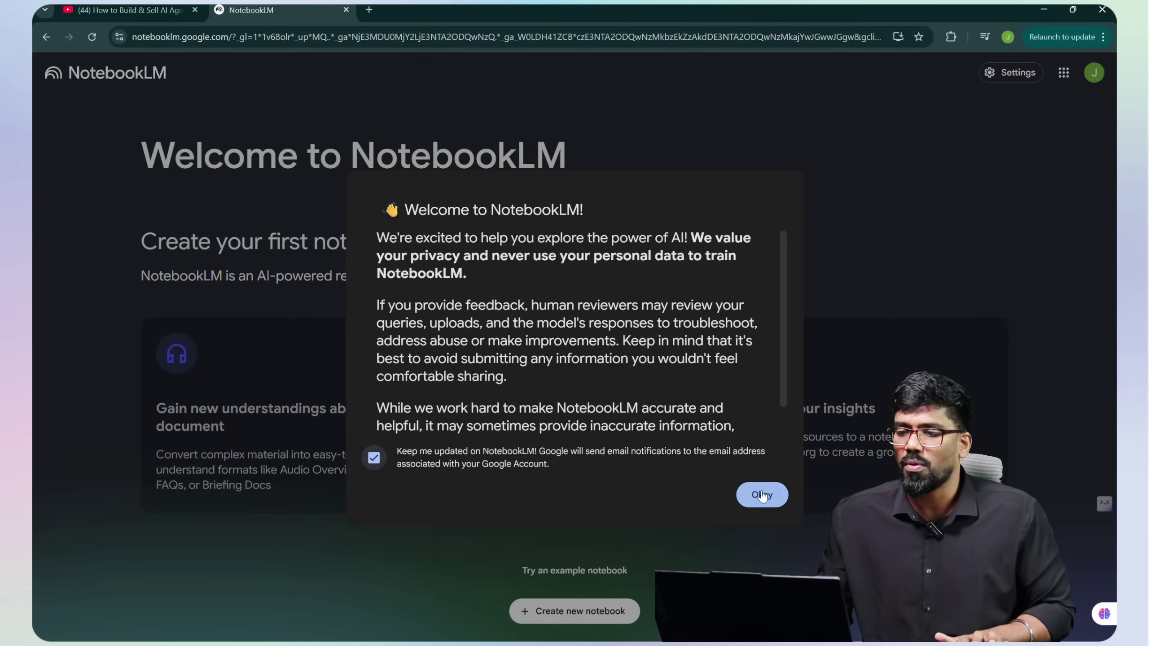
click(751, 500)
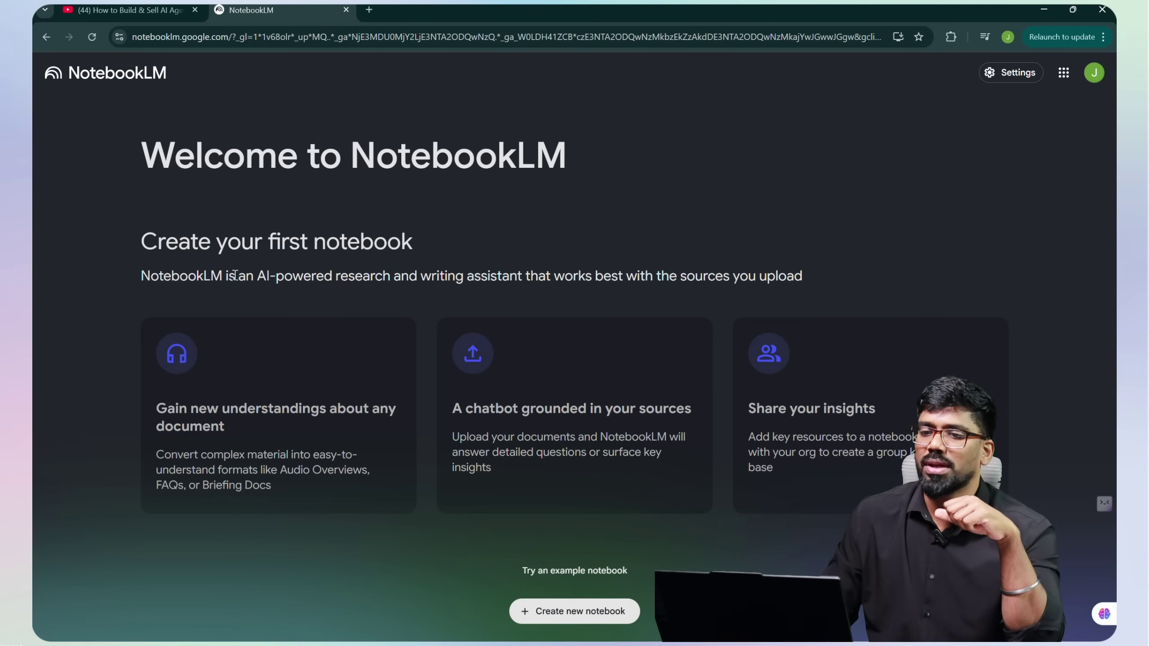
drag(223, 275, 513, 280)
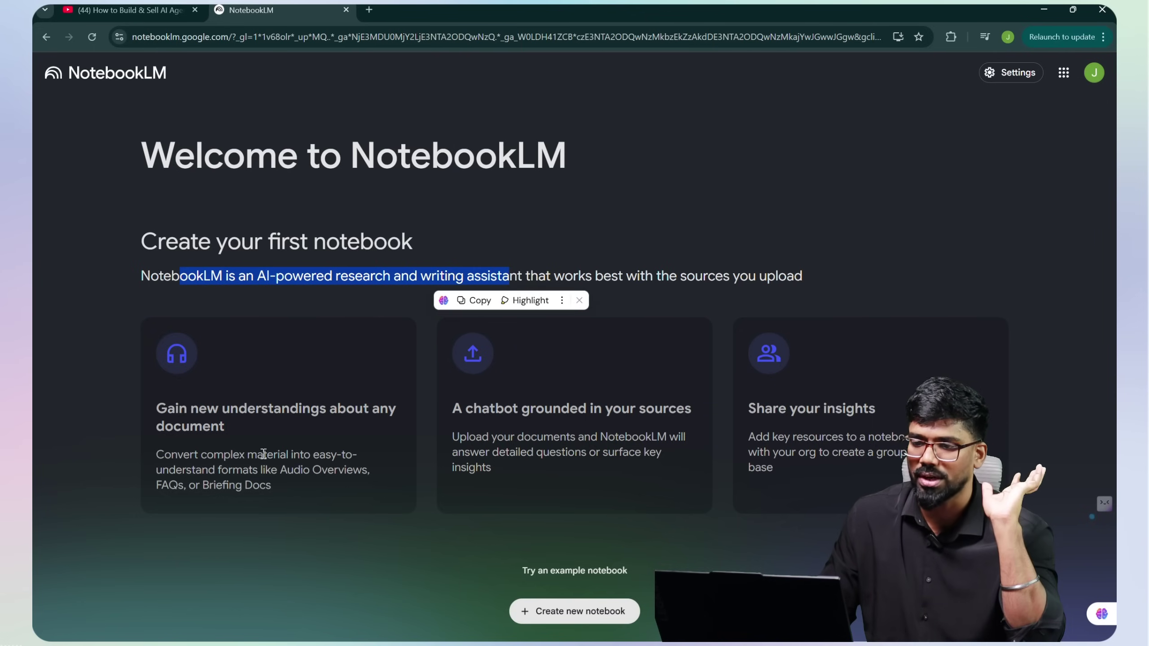
click(577, 611)
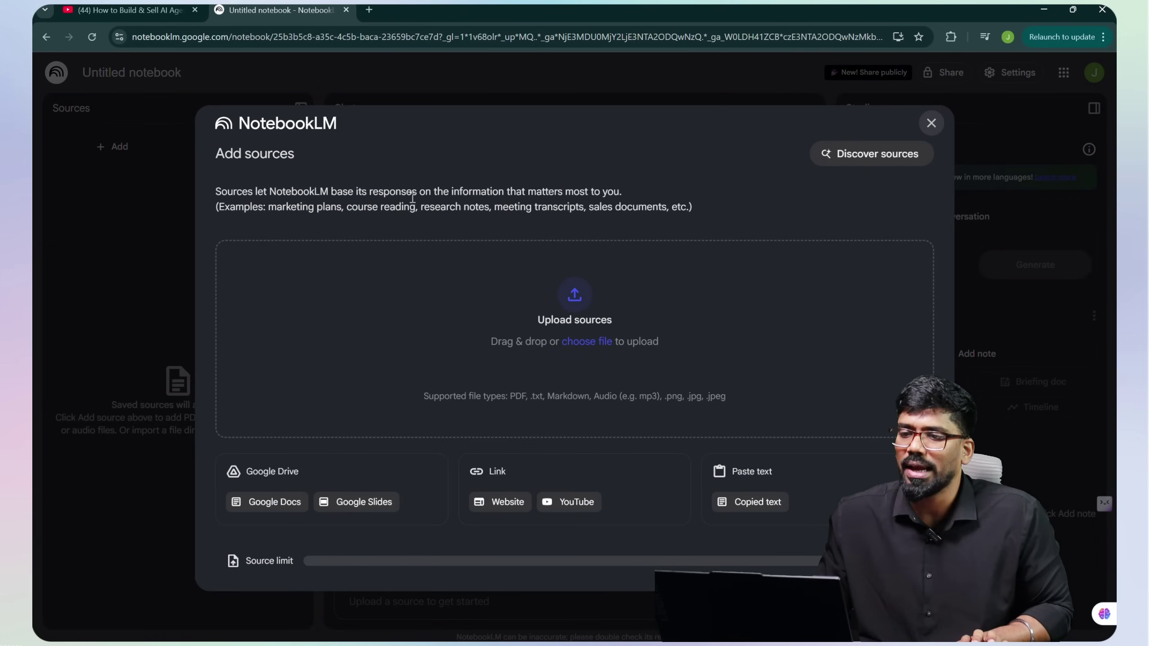
Add the copied AI agents YouTube video link as the notebook's YouTube source
drag(454, 191, 614, 192)
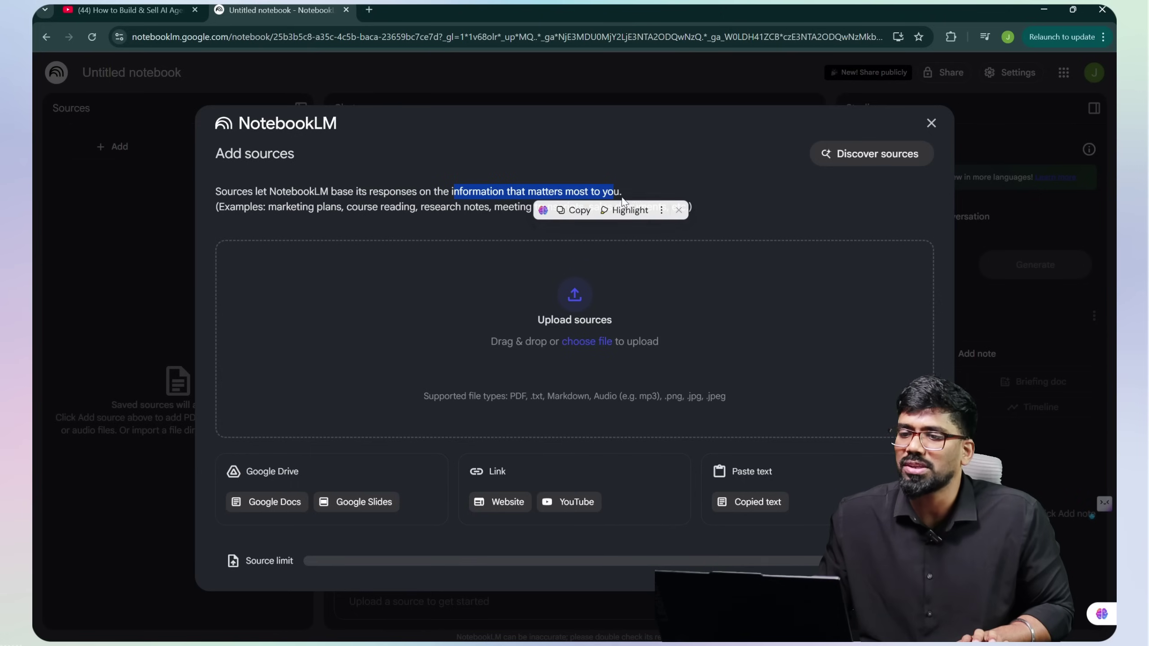
click(469, 395)
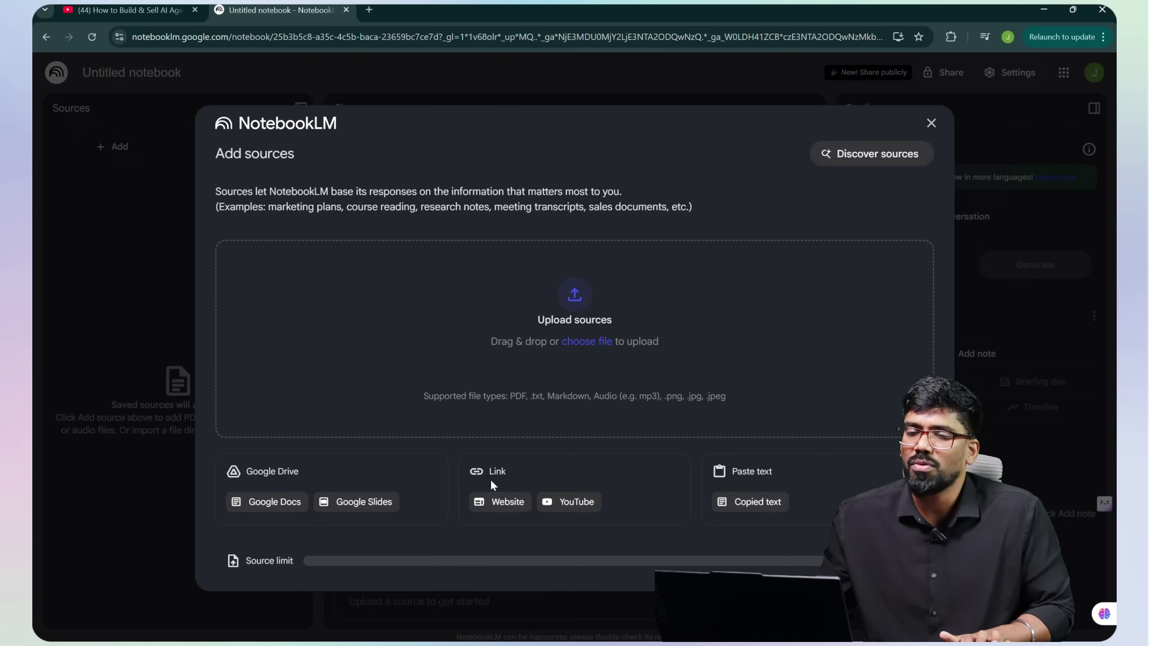
click(580, 503)
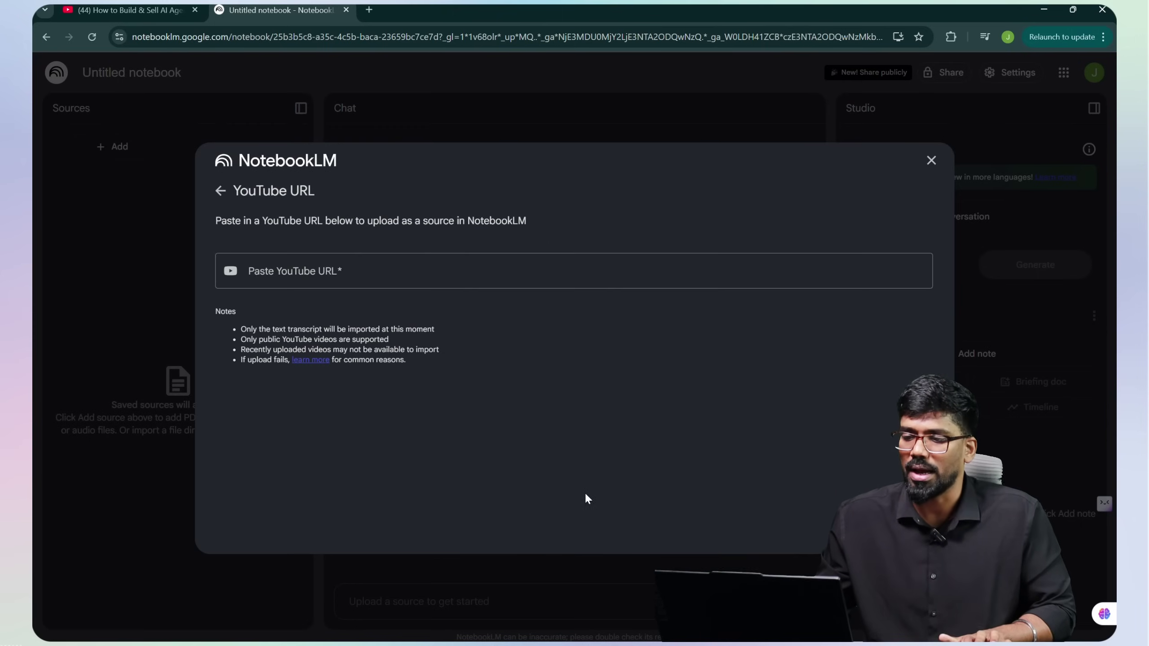
click(308, 270)
text(https://www.youtube.com/watch?v=w0H1-b044KY&t=10512s)
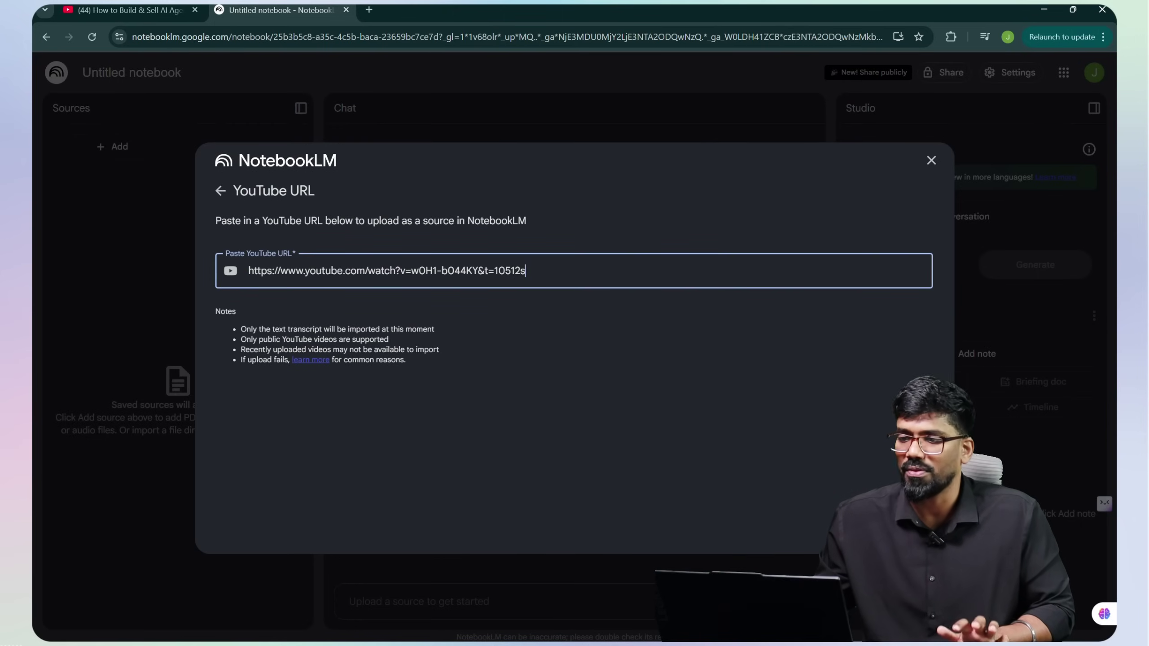
key(Return)
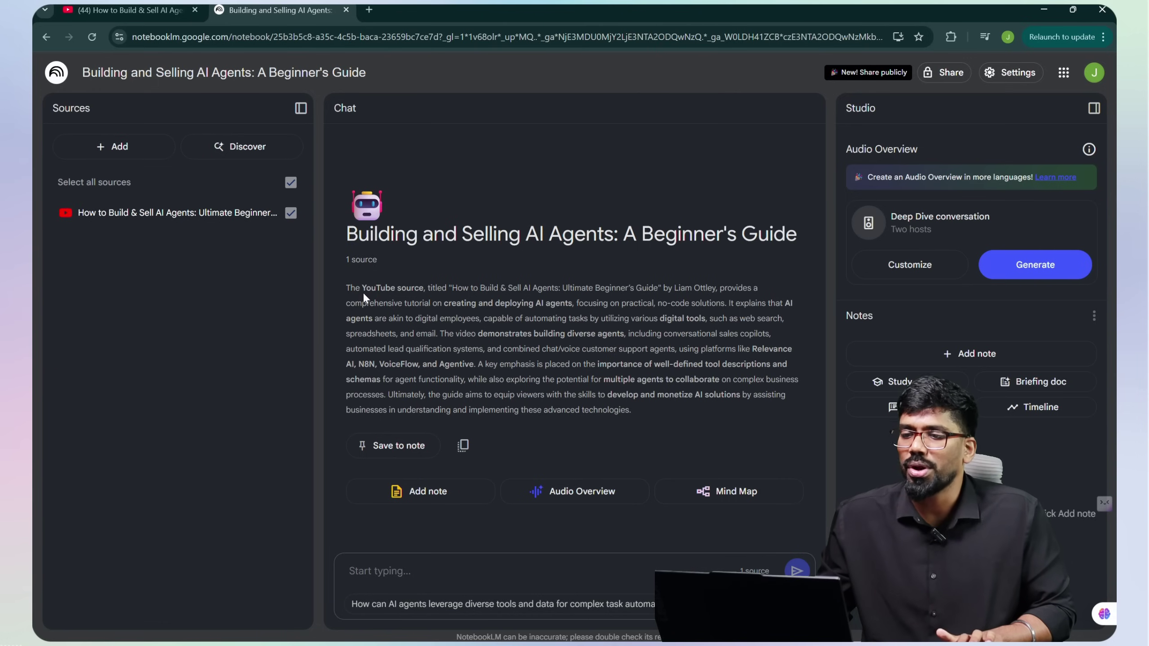
drag(364, 297, 606, 423)
click(456, 481)
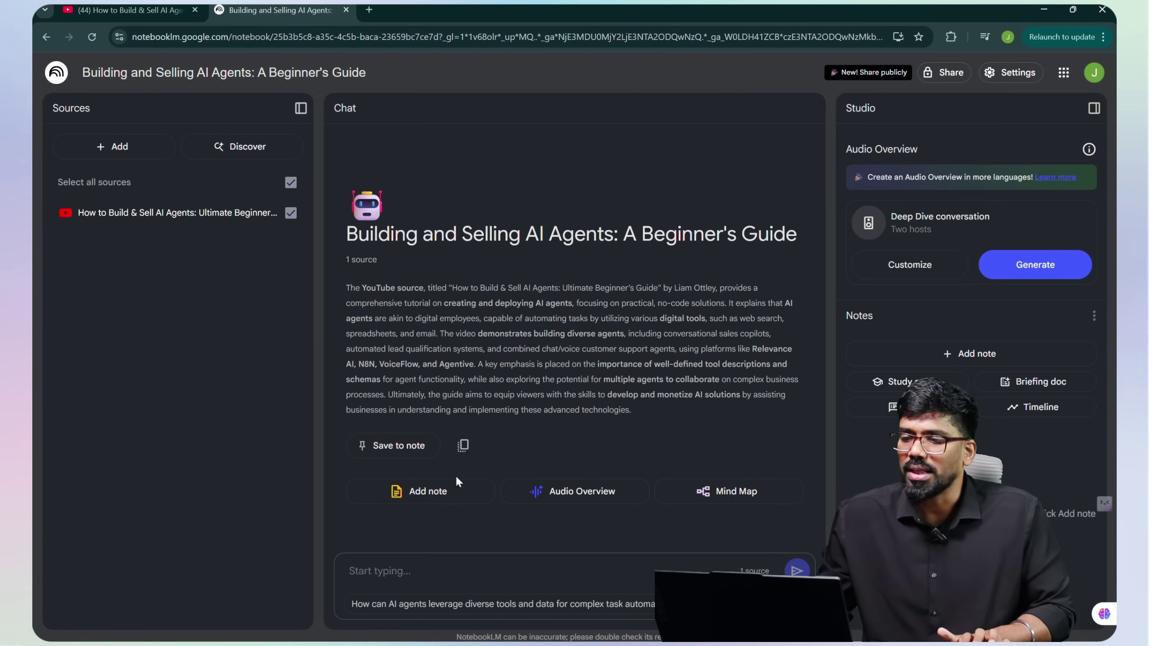
click(427, 502)
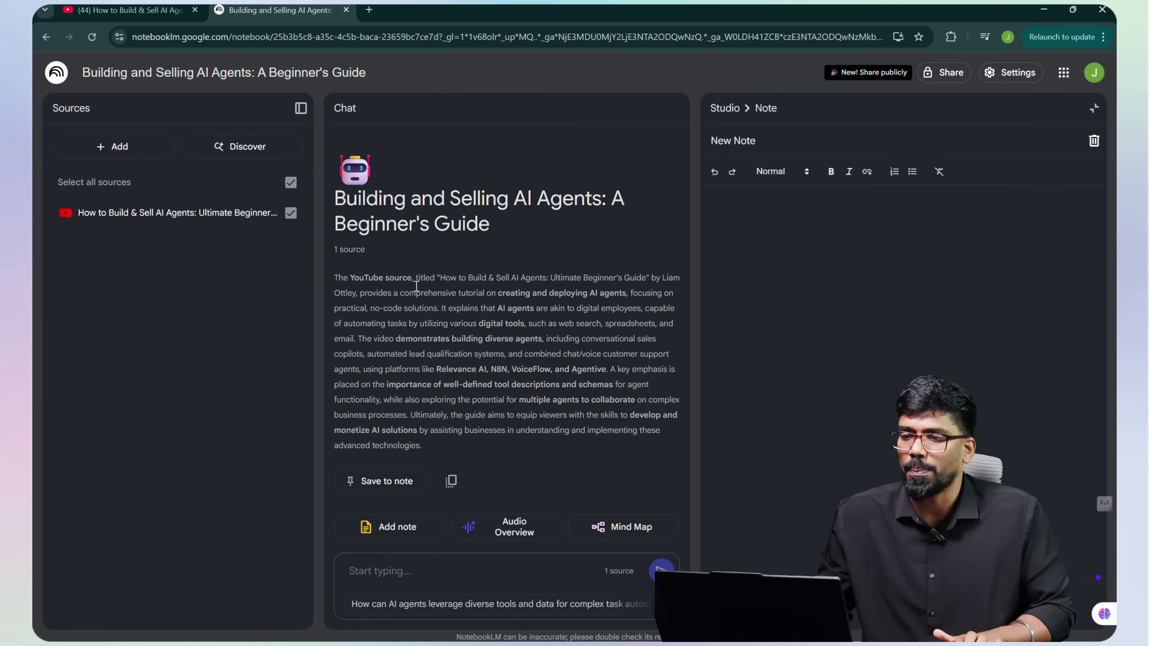
click(1095, 110)
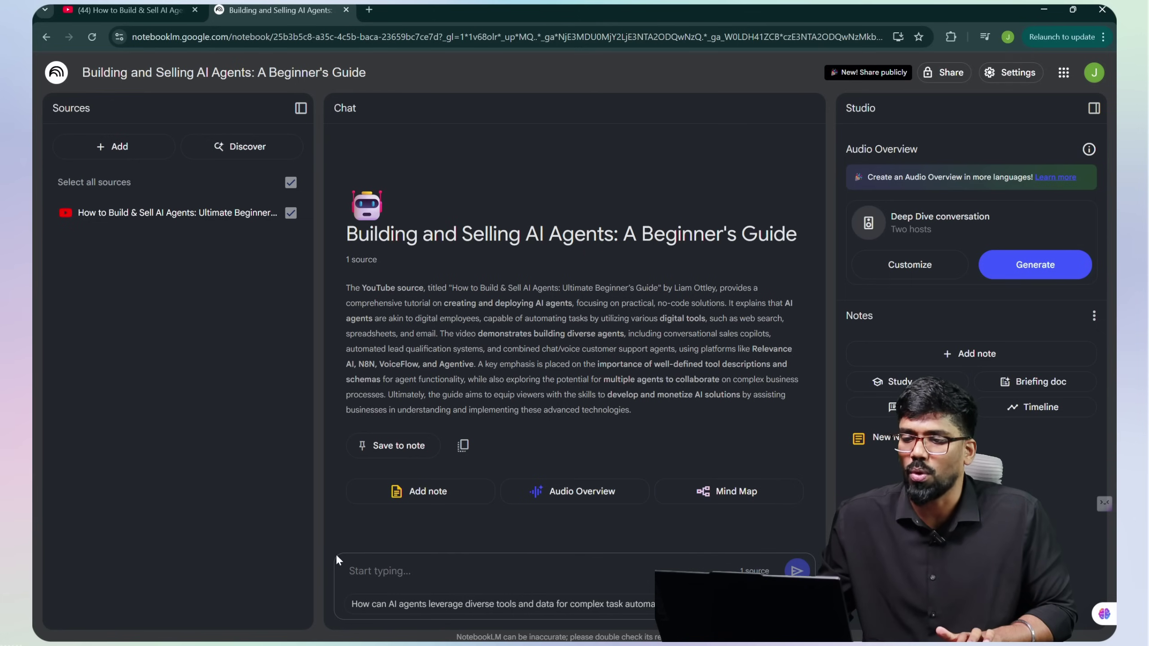
click(1094, 109)
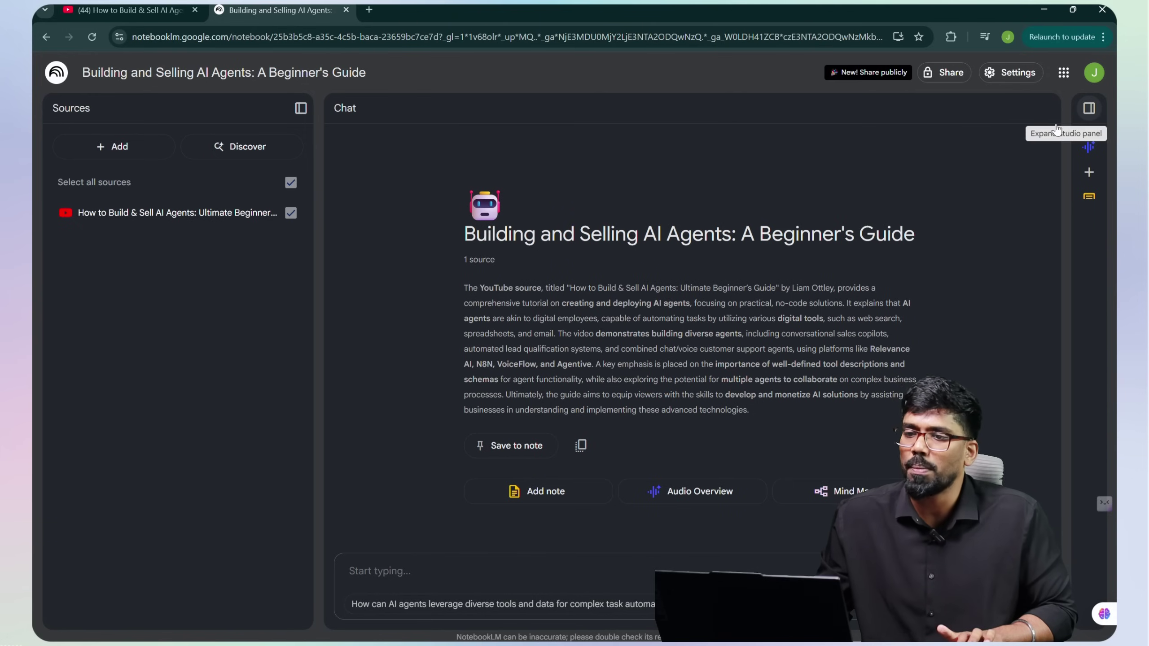
click(300, 109)
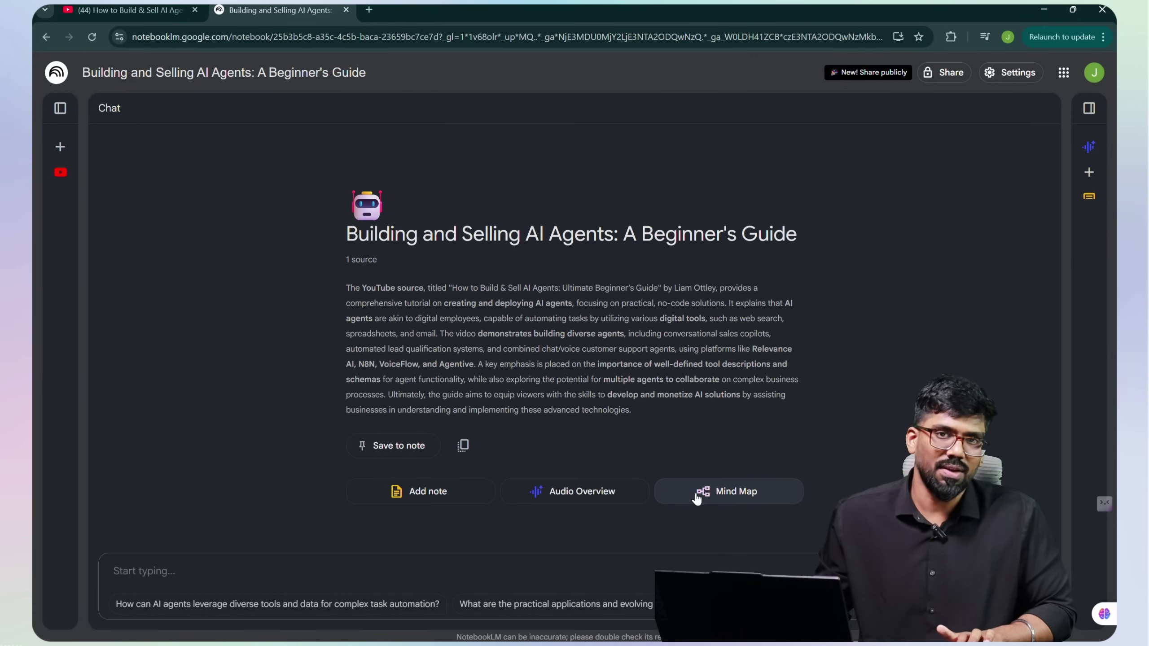
click(1091, 110)
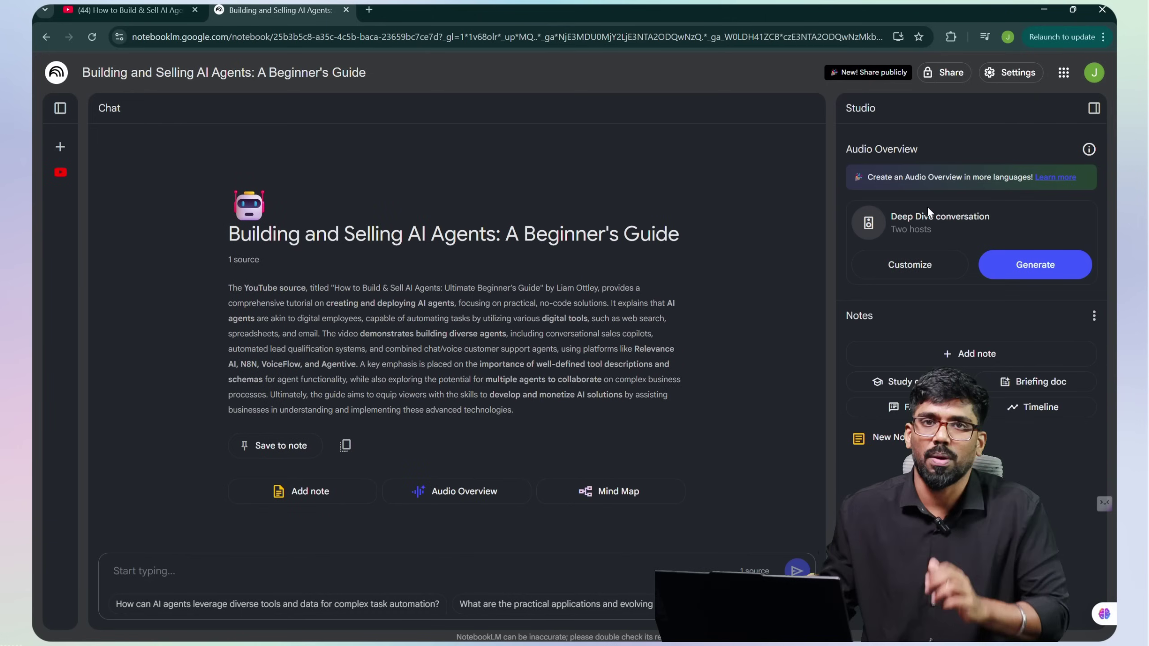
mouse_move(969, 438)
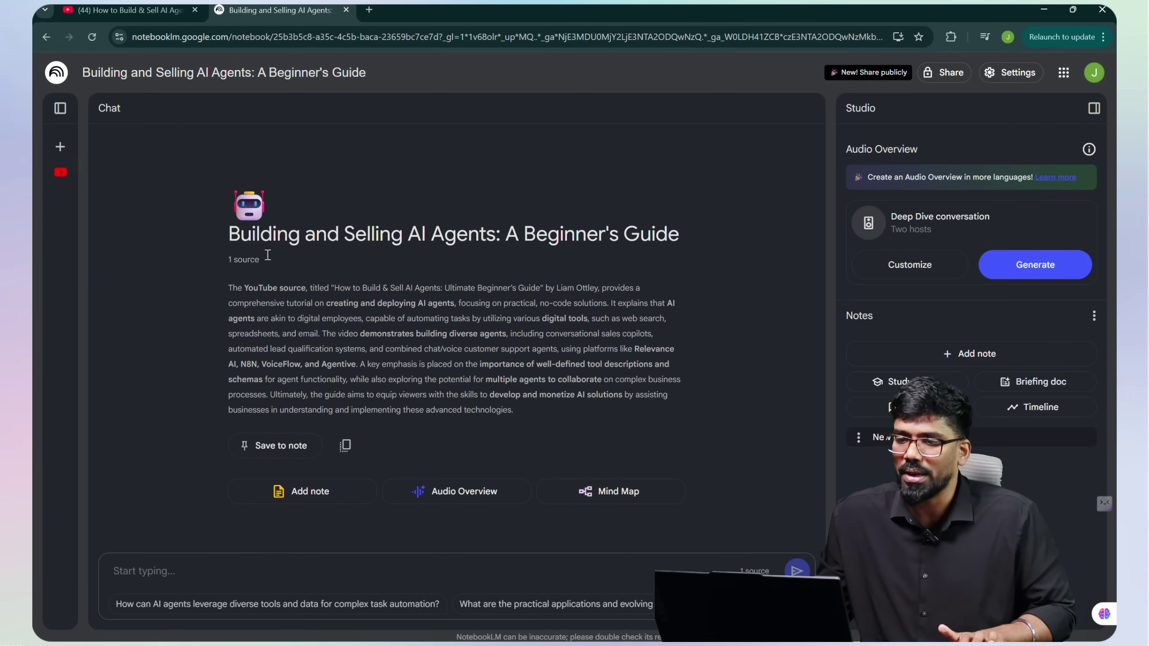
drag(257, 303, 309, 348)
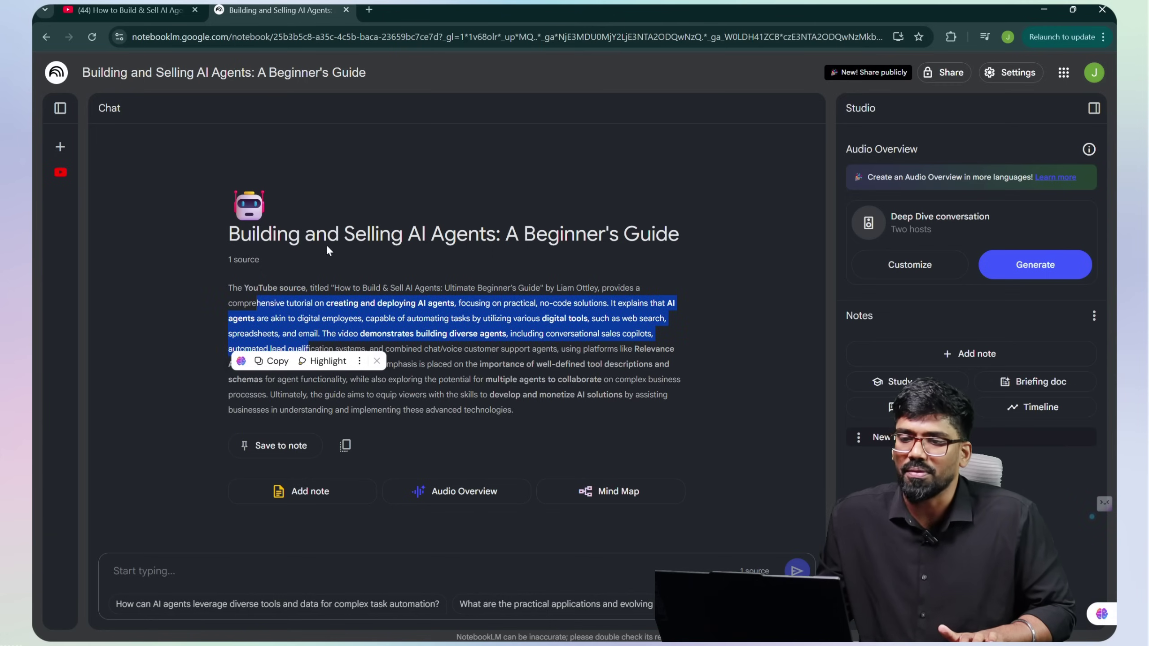
drag(287, 235, 562, 235)
click(612, 236)
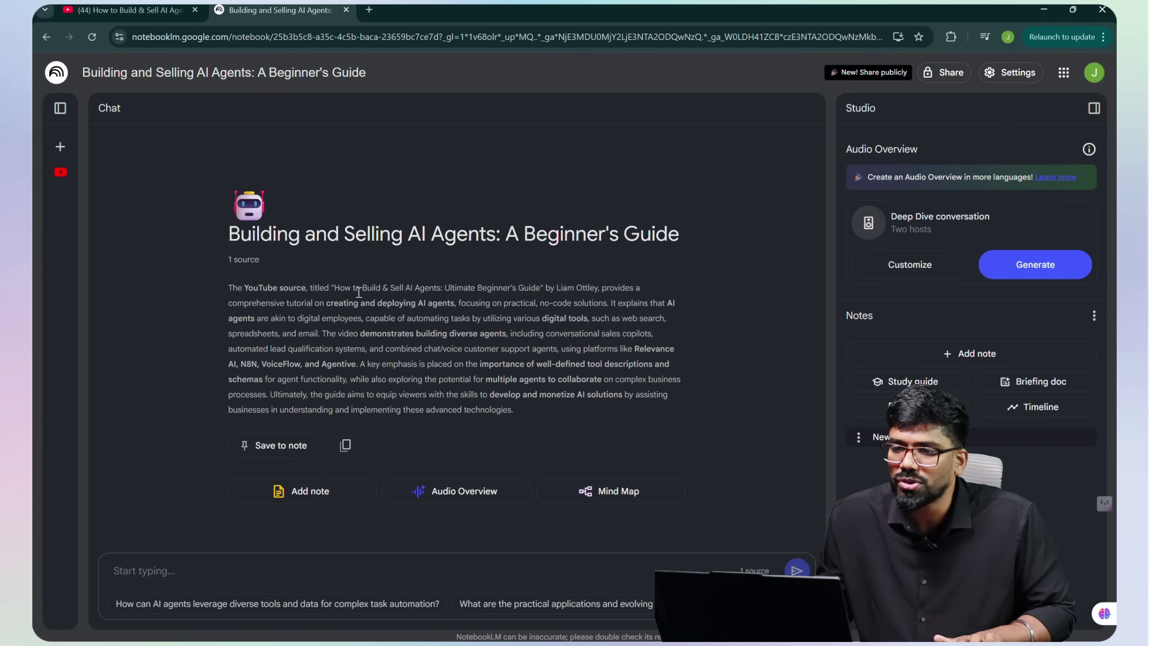
key(ctrl+plus)
key(ctrl+plus)
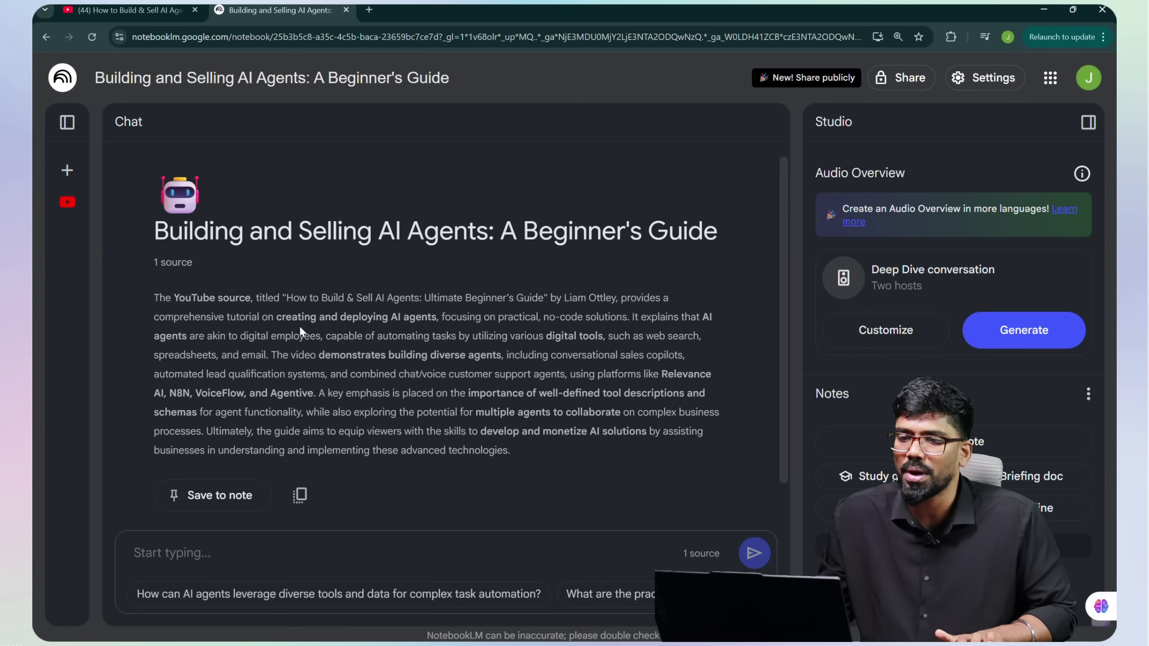
scroll(311, 329, down, 1)
drag(208, 285, 412, 385)
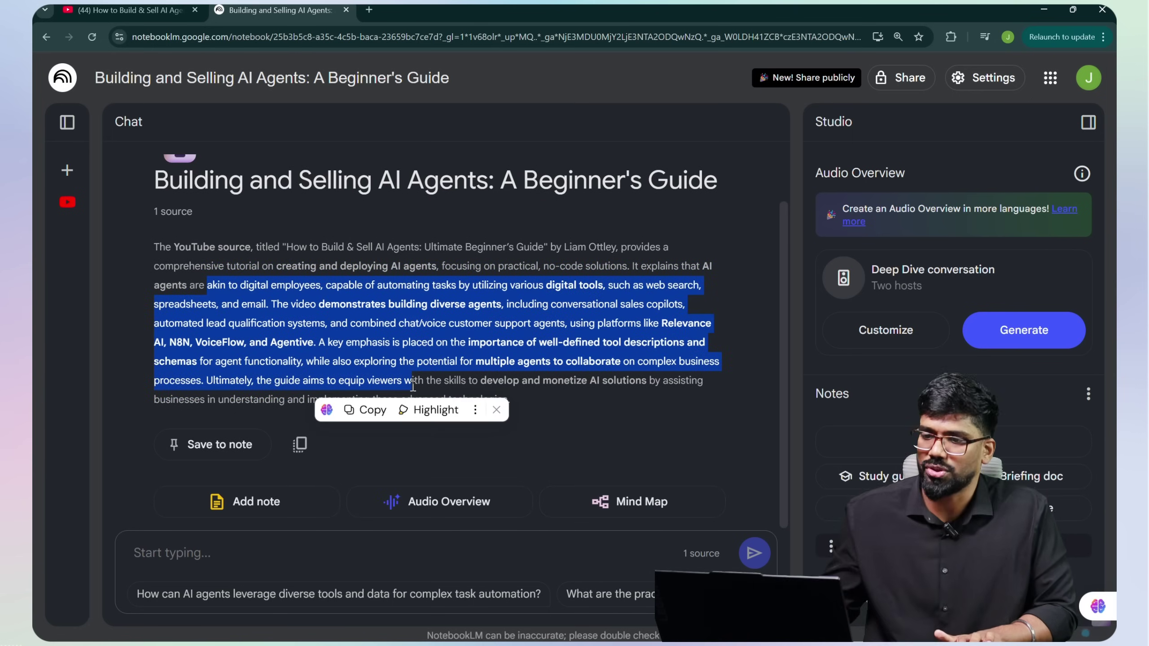
click(435, 335)
click(254, 555)
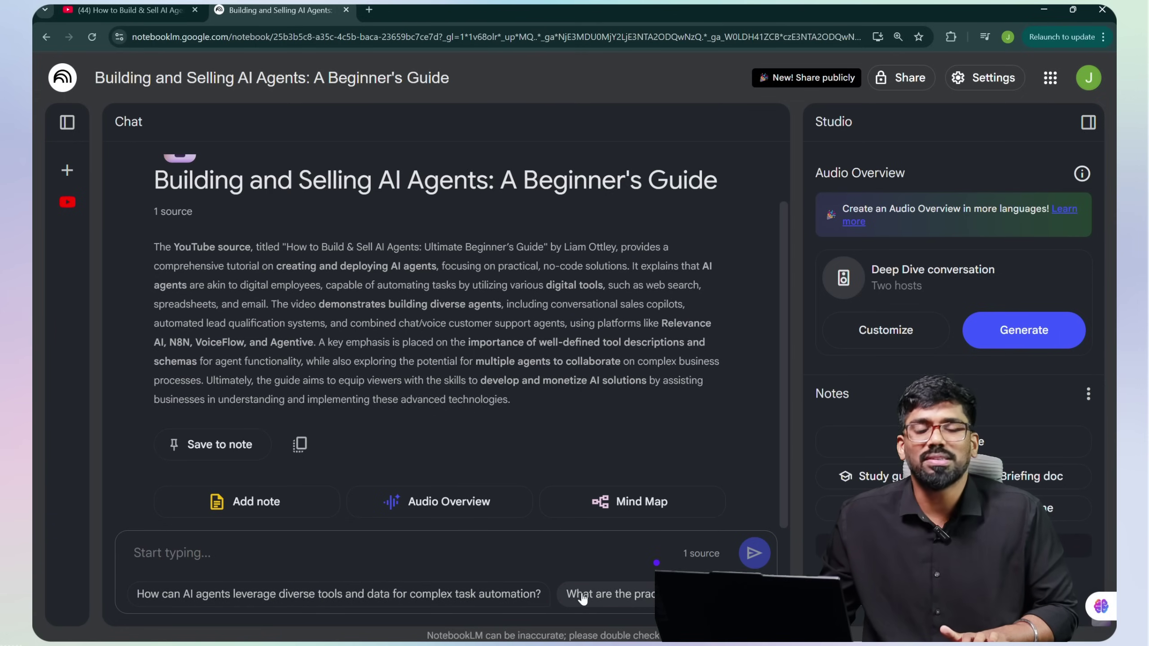
Ask the chat to explain what the video talks about for a 7th-grade student
text(I )
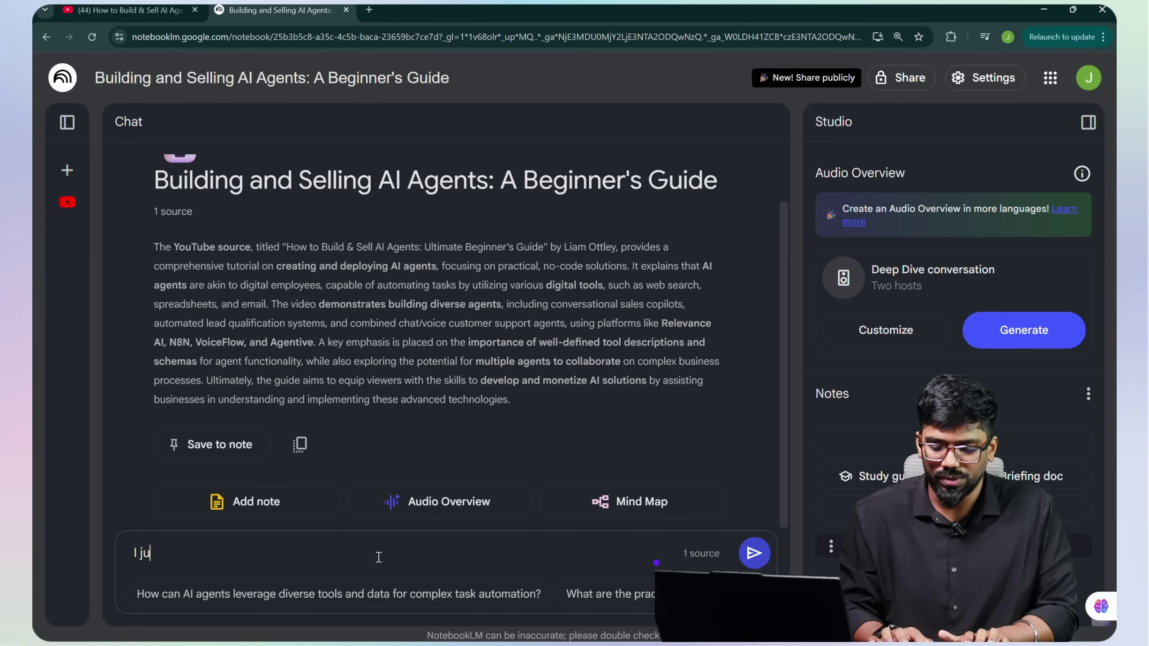
text(just wanted to know what he talked about to explain to a)
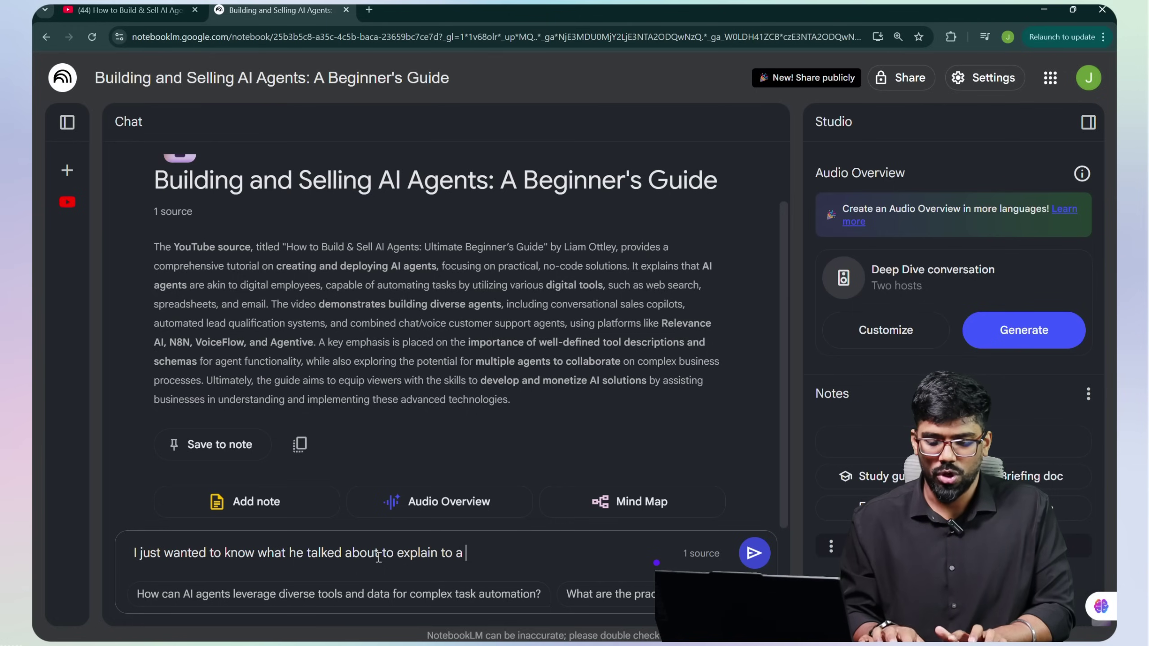
text(th studying stduent)
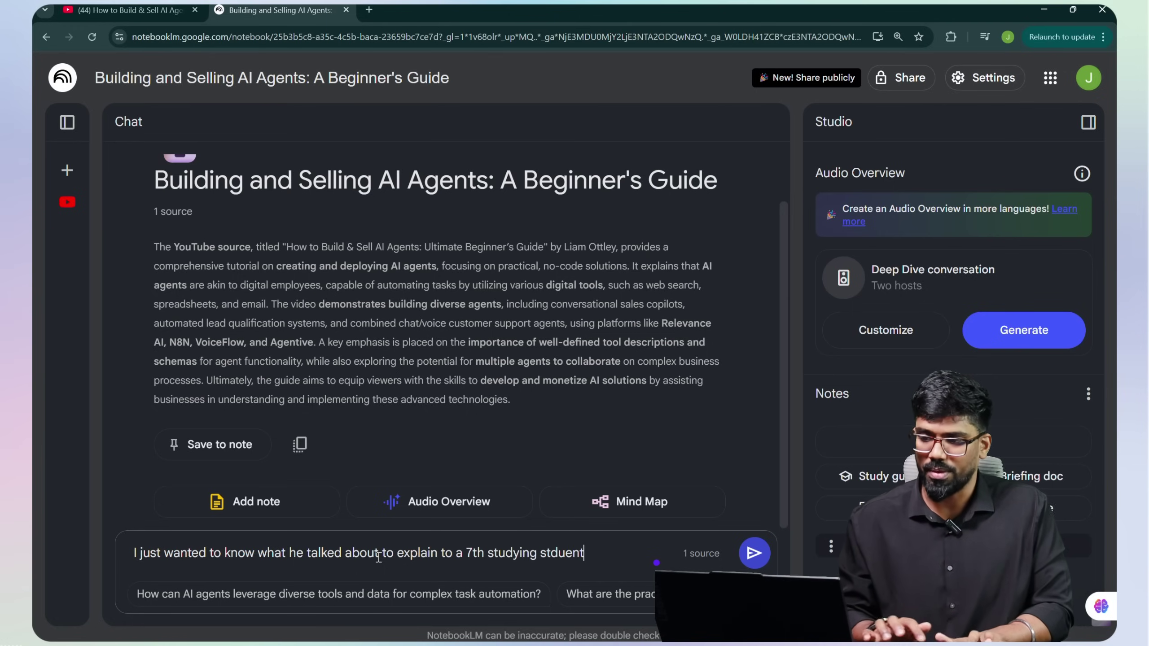
key(Return)
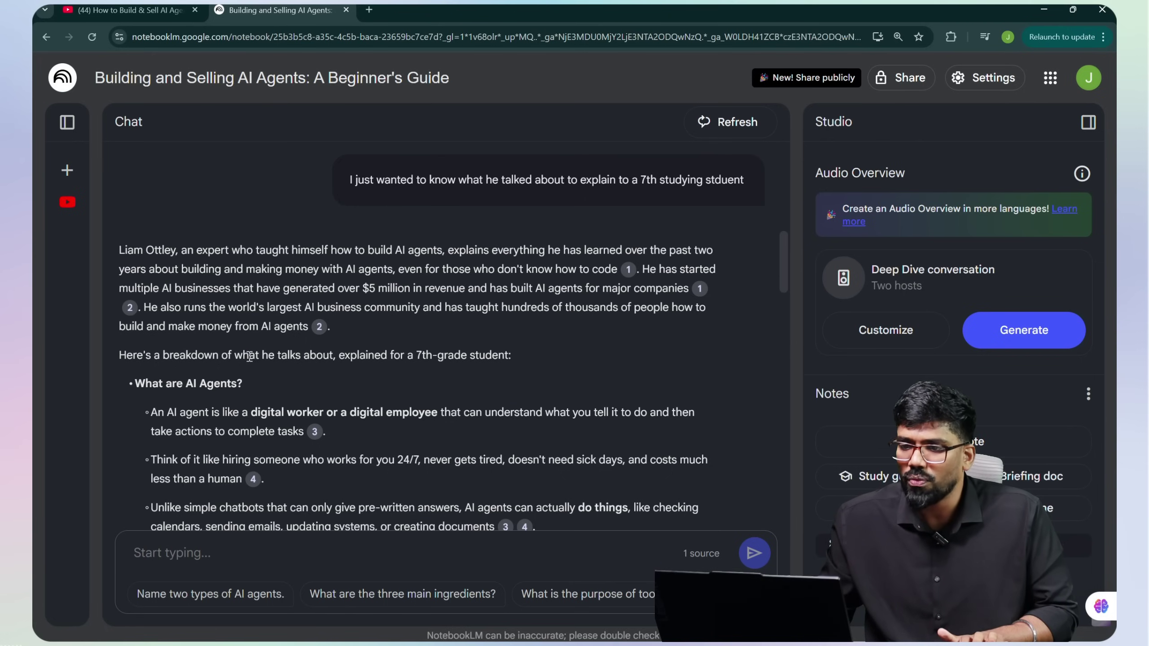
drag(335, 351, 339, 355)
scroll(176, 340, down, 1)
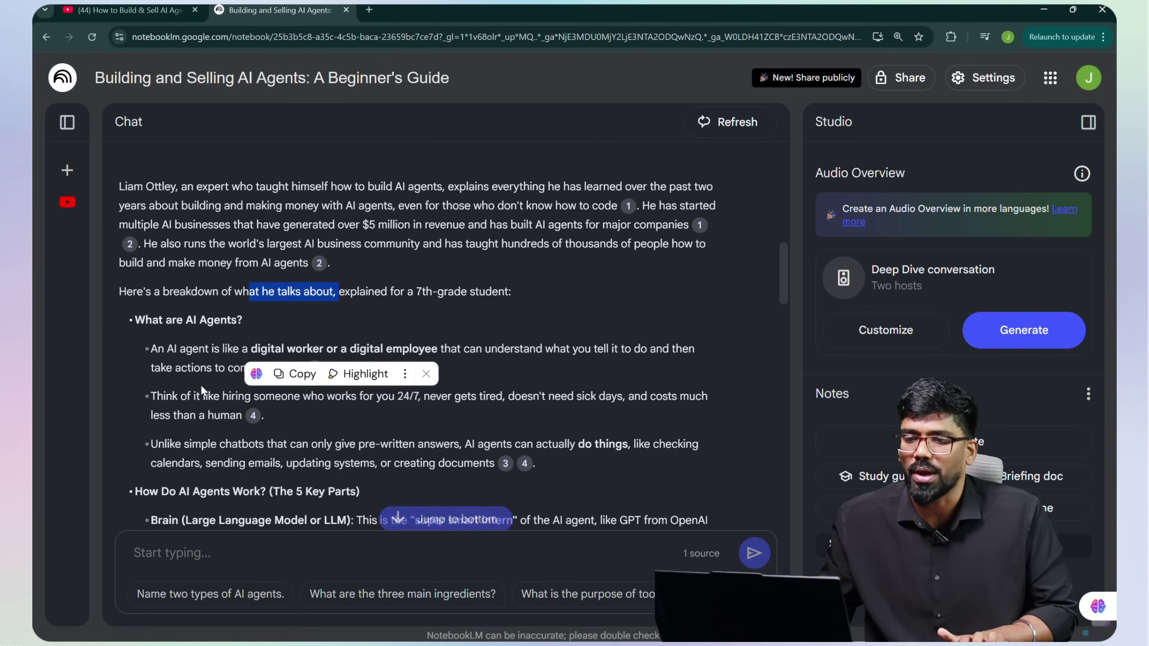
click(190, 366)
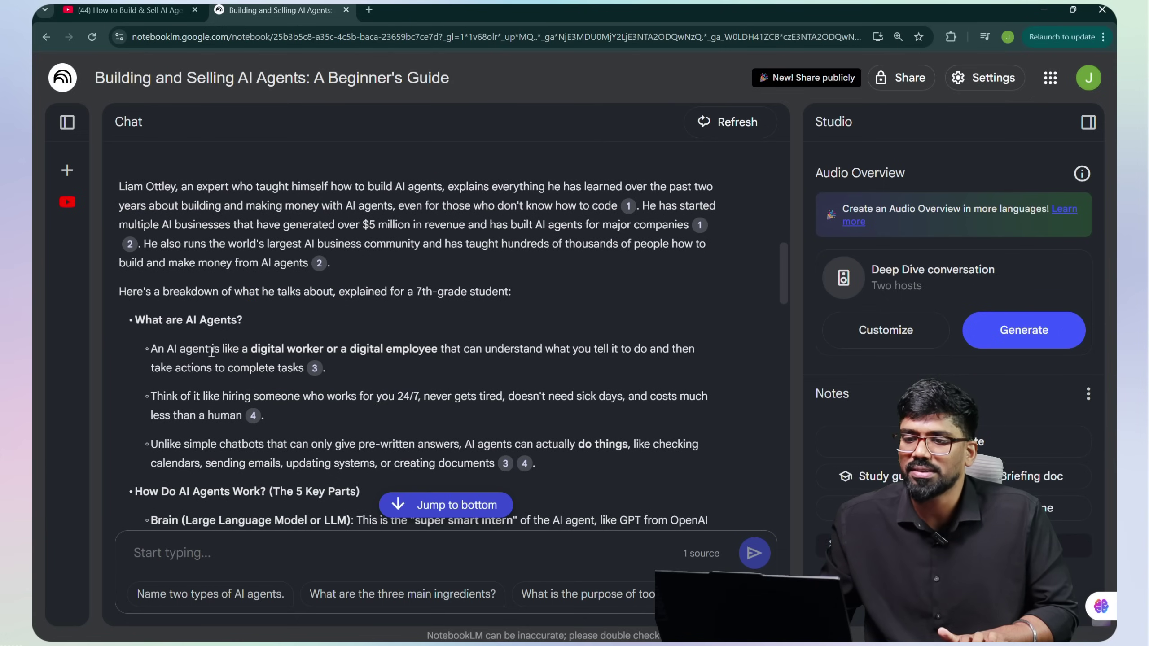
drag(254, 345, 447, 347)
drag(522, 350, 566, 349)
scroll(212, 407, down, 4)
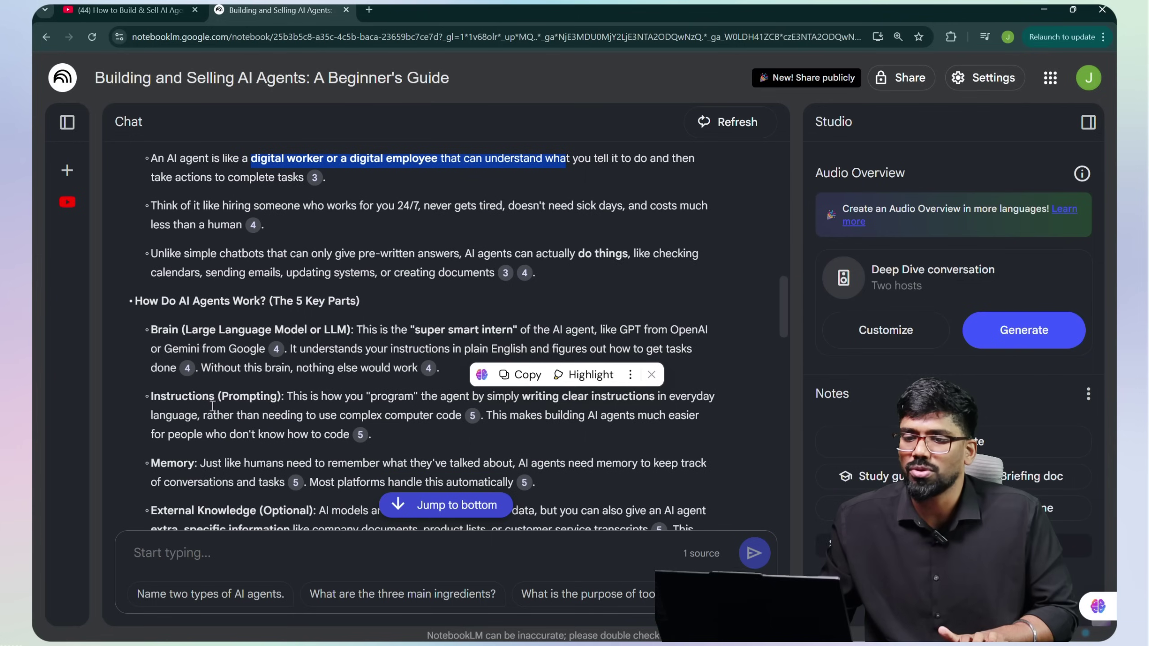
scroll(190, 319, down, 1)
scroll(191, 328, down, 5)
scroll(193, 338, down, 1)
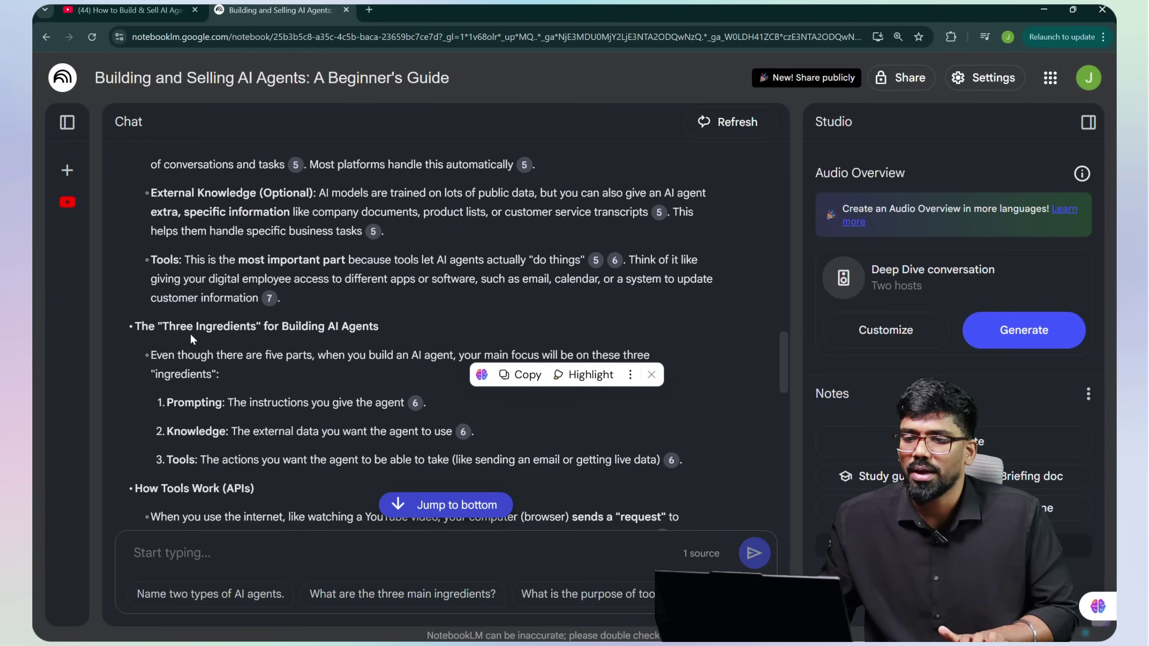
scroll(317, 348, down, 6)
scroll(253, 376, down, 8)
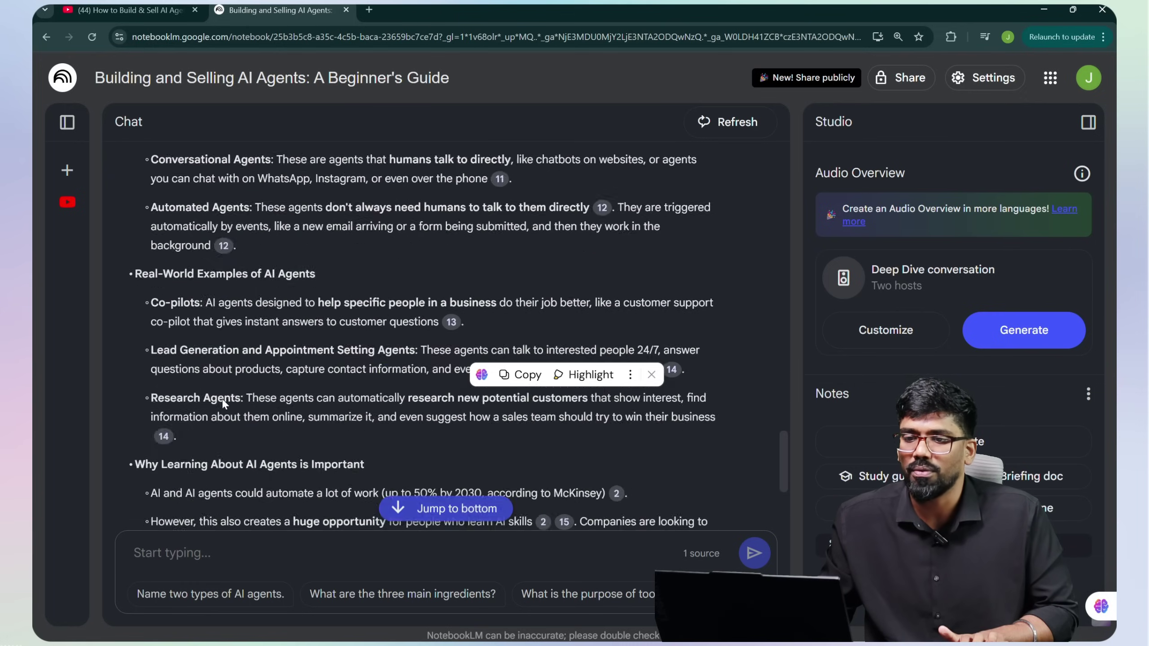
scroll(215, 390, down, 3)
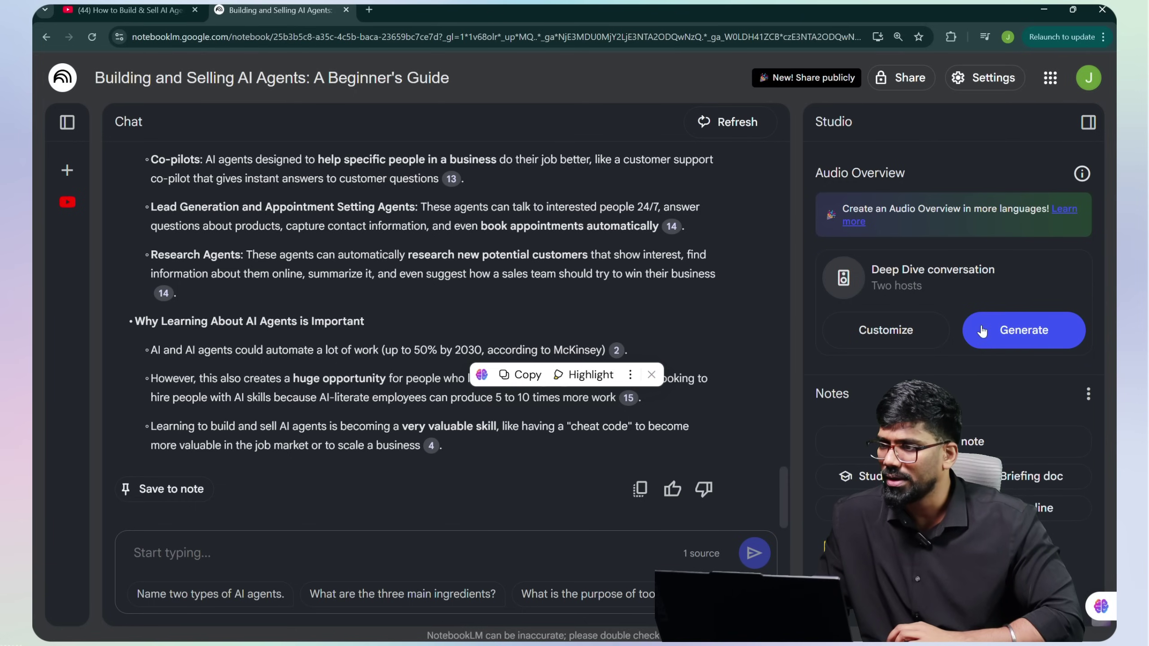
scroll(625, 409, up, 5)
scroll(553, 319, up, 5)
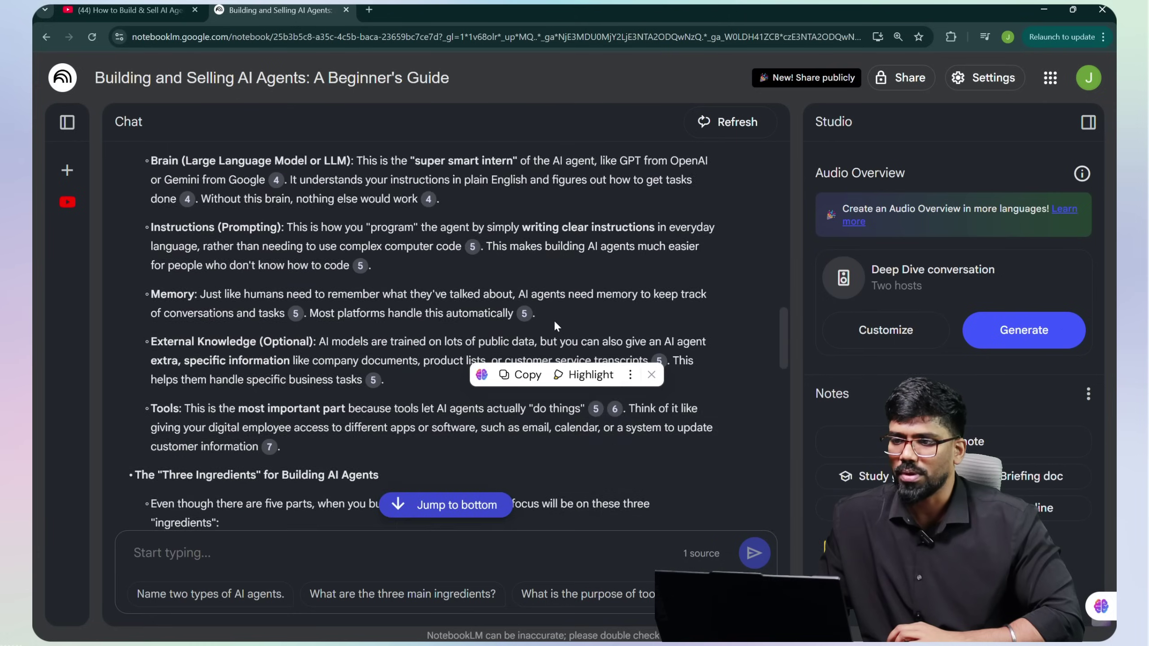
scroll(554, 320, up, 5)
scroll(569, 333, up, 5)
scroll(587, 351, up, 4)
scroll(588, 335, down, 3)
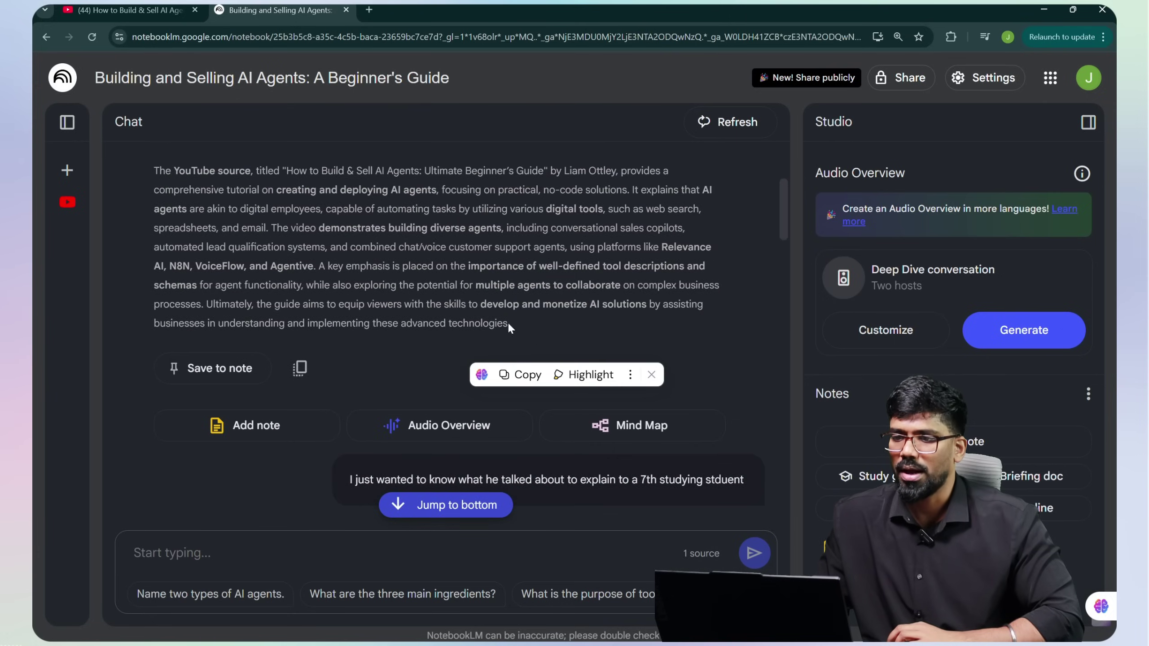
scroll(591, 317, down, 3)
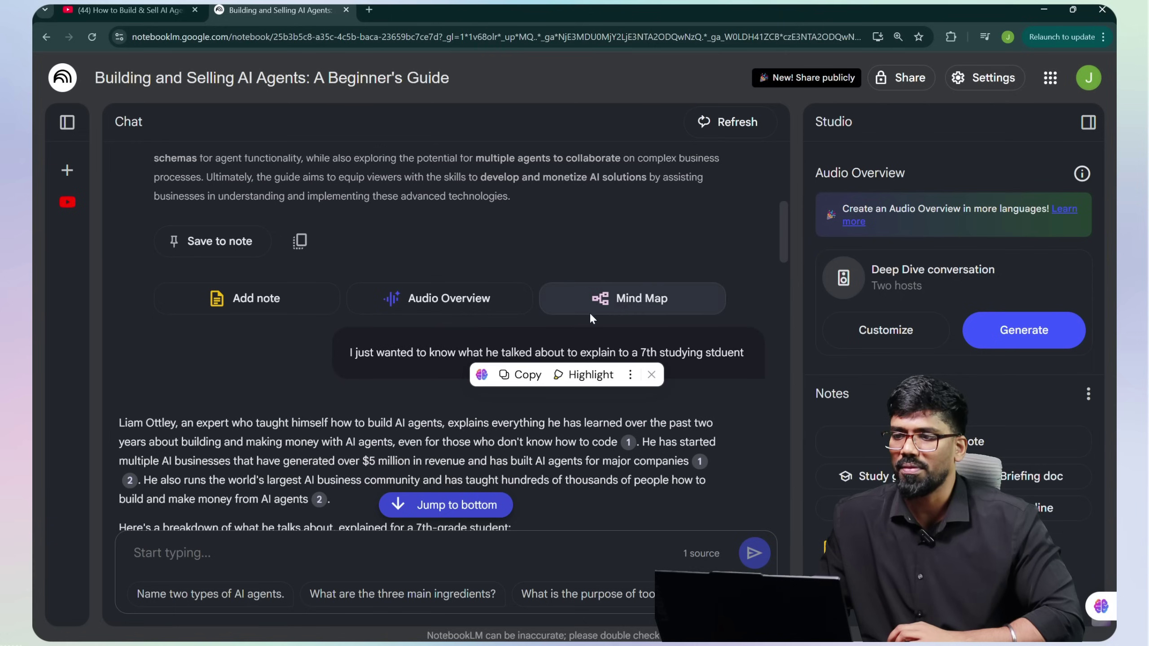
Create a mind map of the source and open 'Building & Selling AI Agents' full screen
click(626, 303)
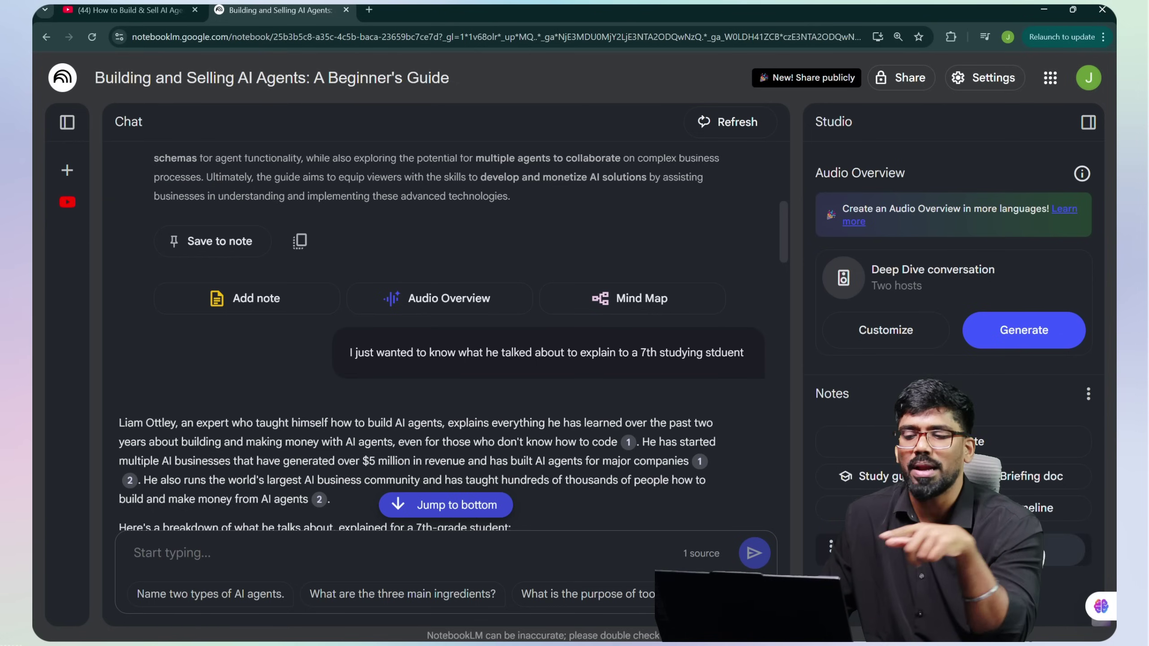
click(630, 298)
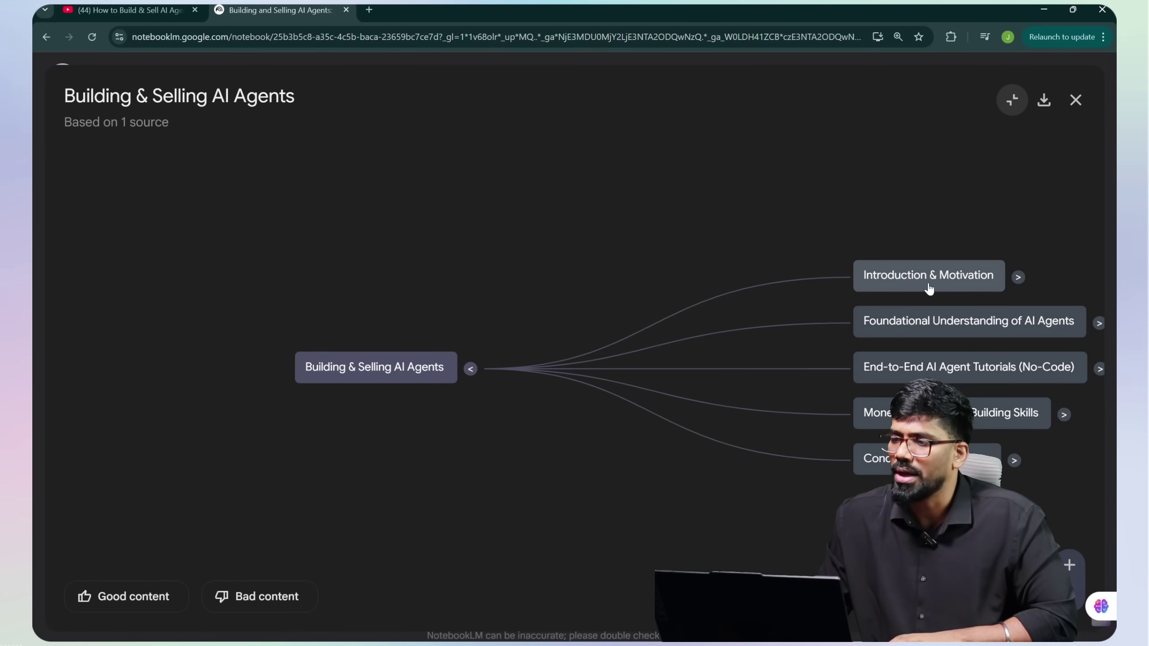
Expand Introduction & Motivation, its 'Next Big Thing' node and the Target Audience node
click(1018, 277)
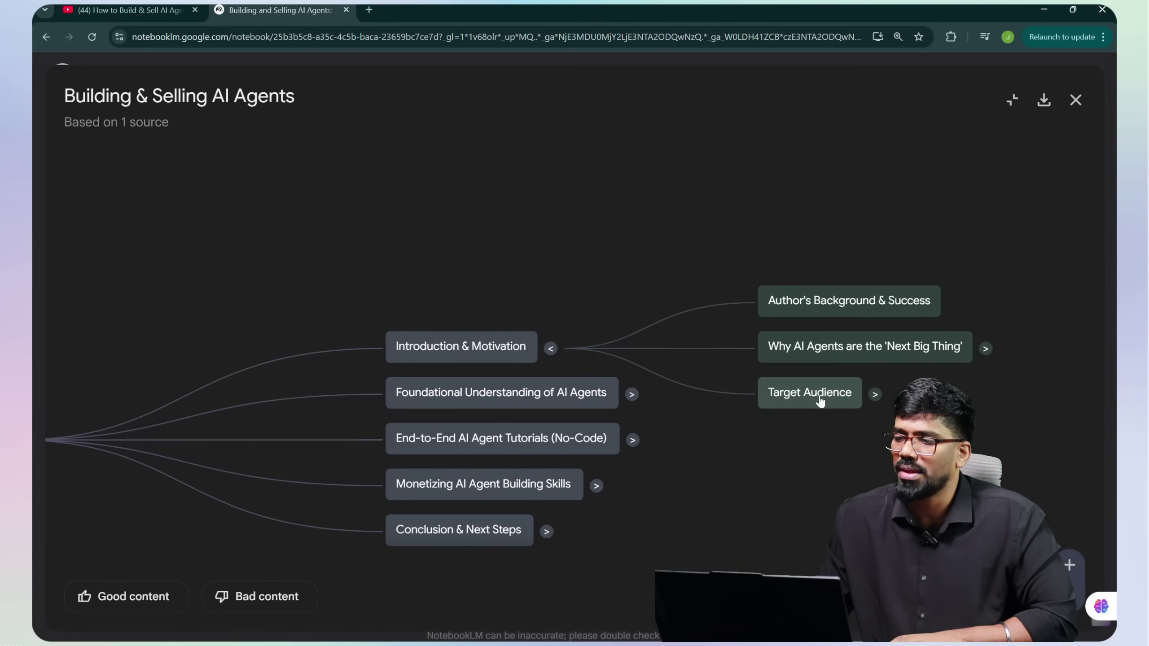
click(986, 348)
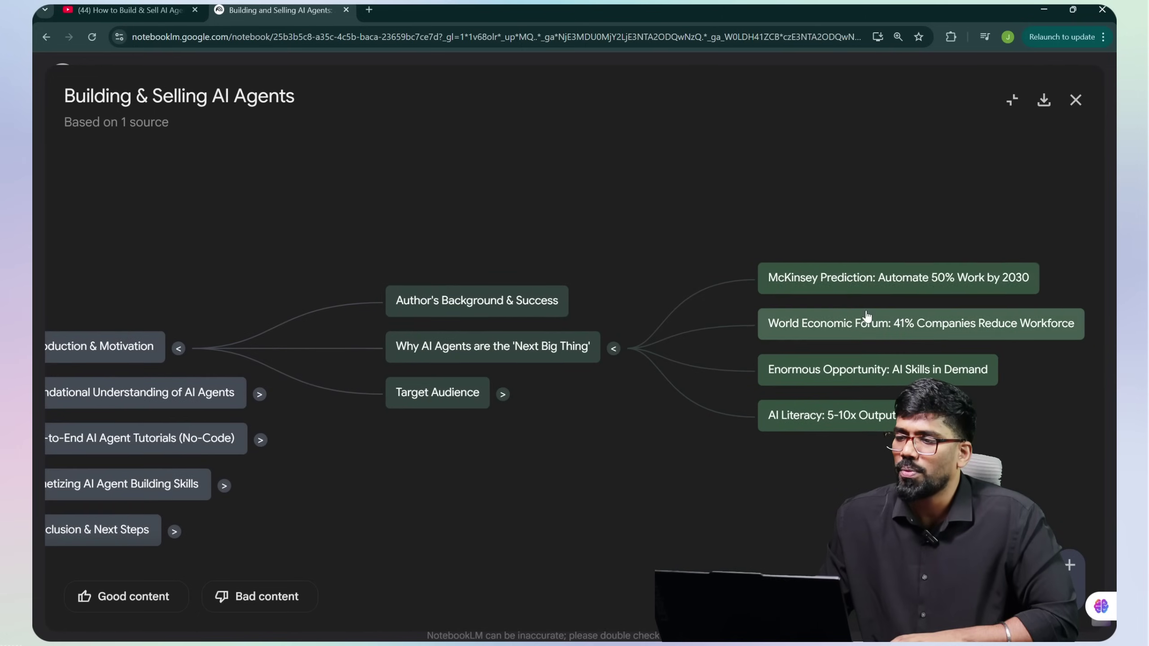
click(504, 394)
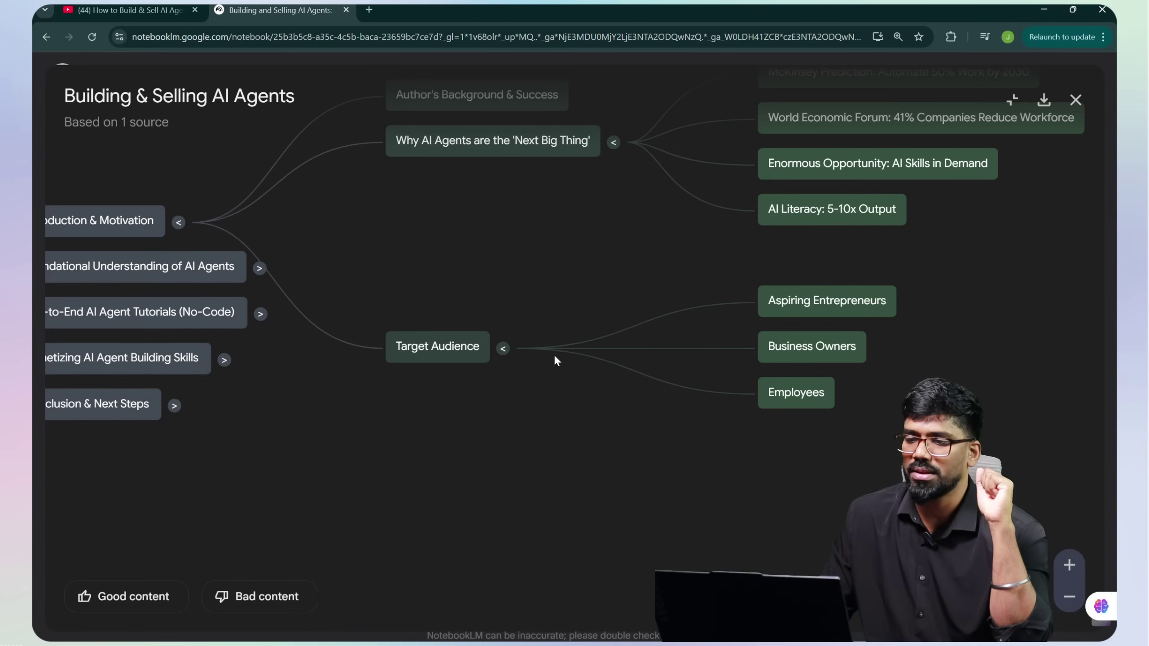
Collapse the Introduction branches, then expand Foundational Understanding of AI Agents and What is an AI Agent?
click(503, 348)
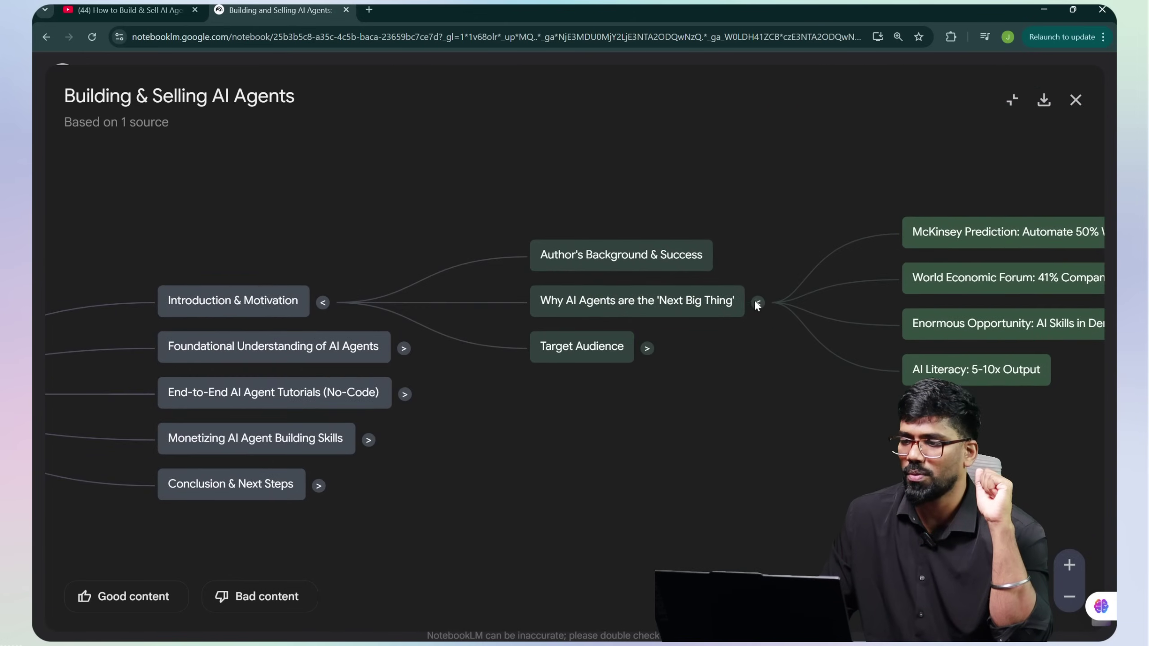
click(758, 303)
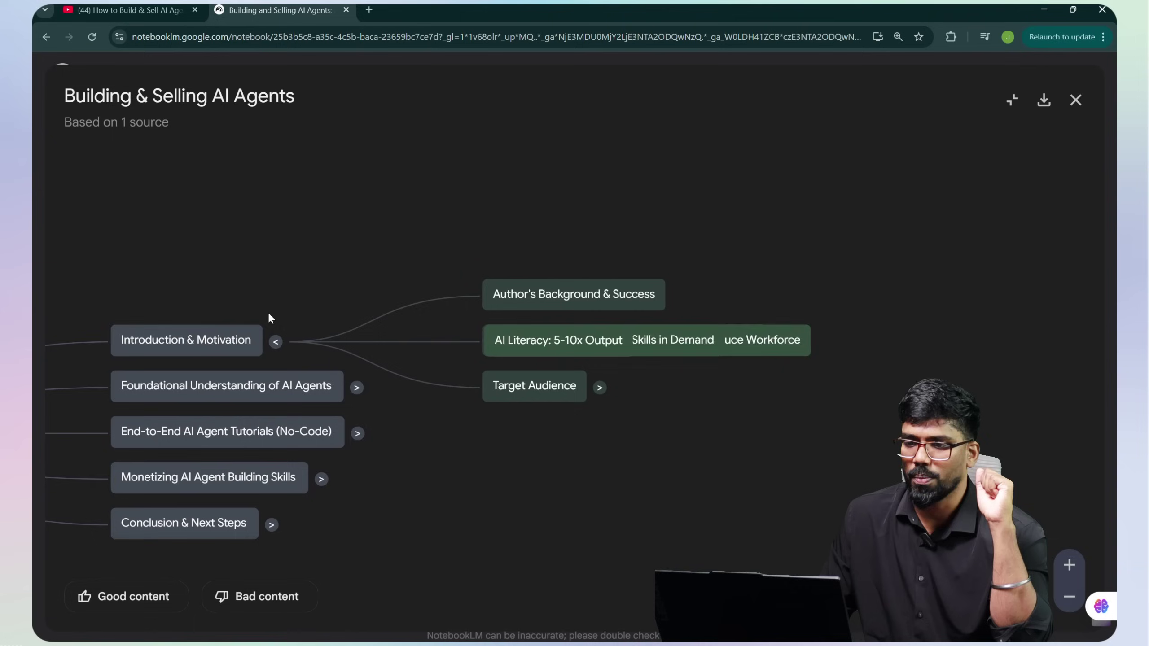
click(268, 348)
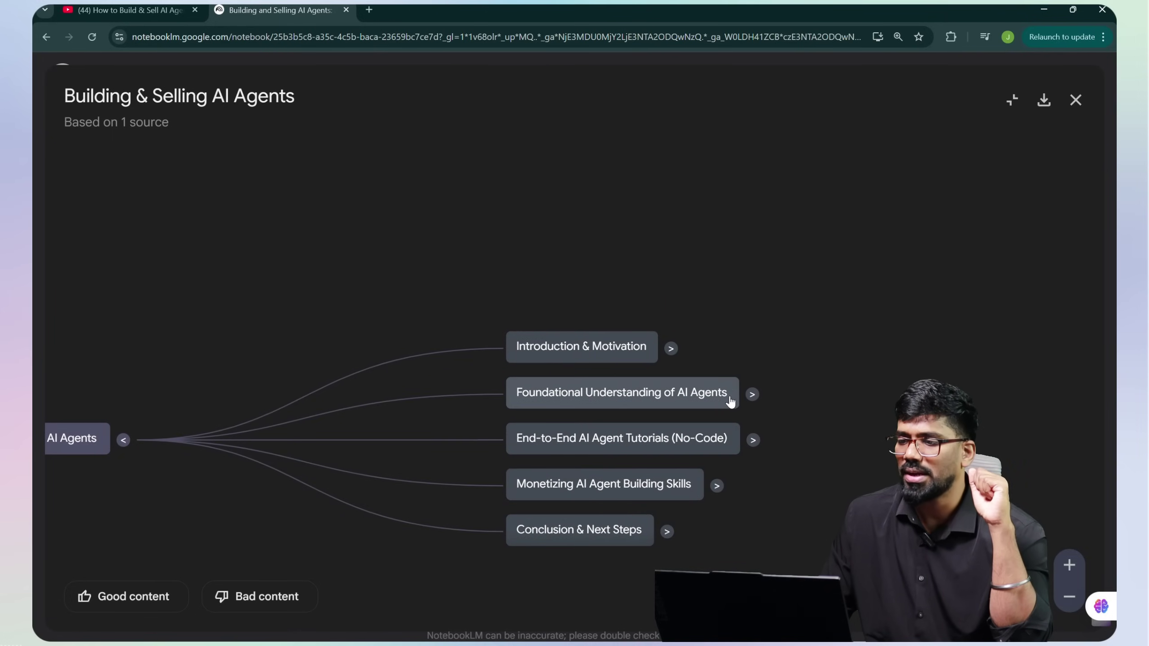
click(751, 394)
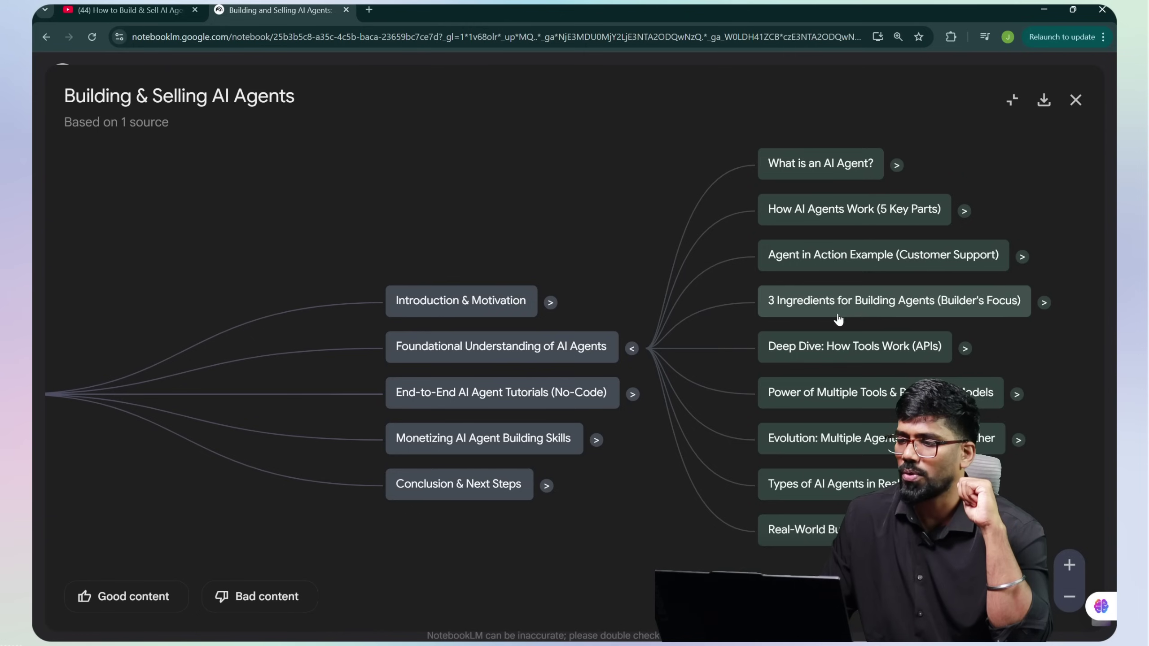
click(897, 164)
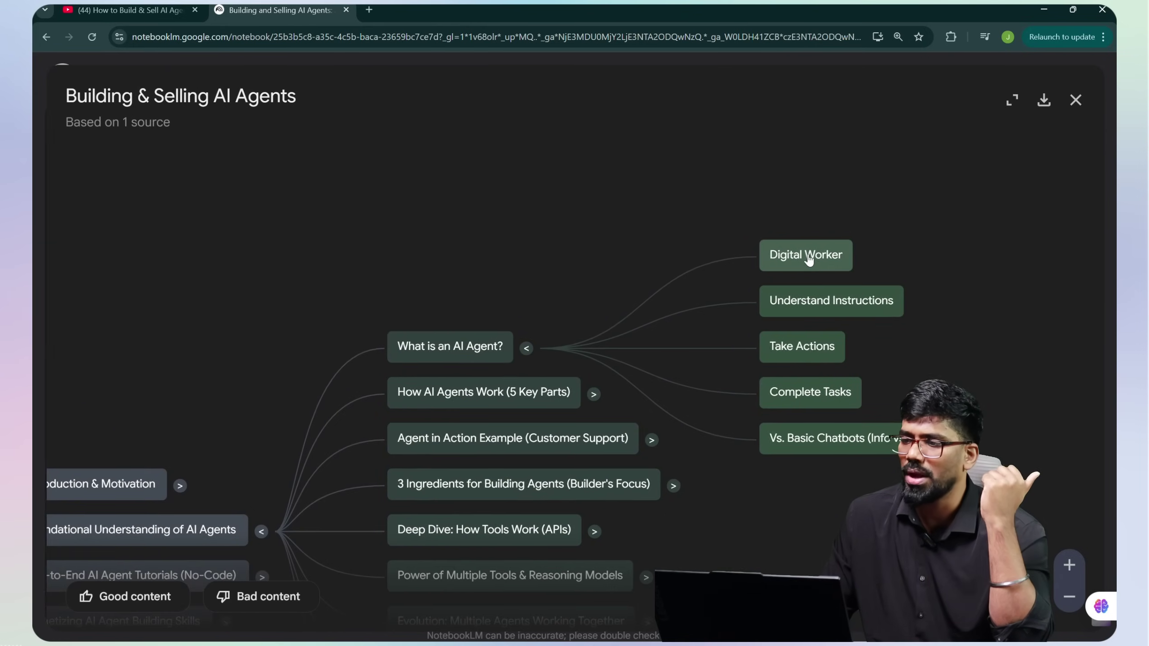
Send the Digital Worker node to the chat and scroll through its answer
click(807, 256)
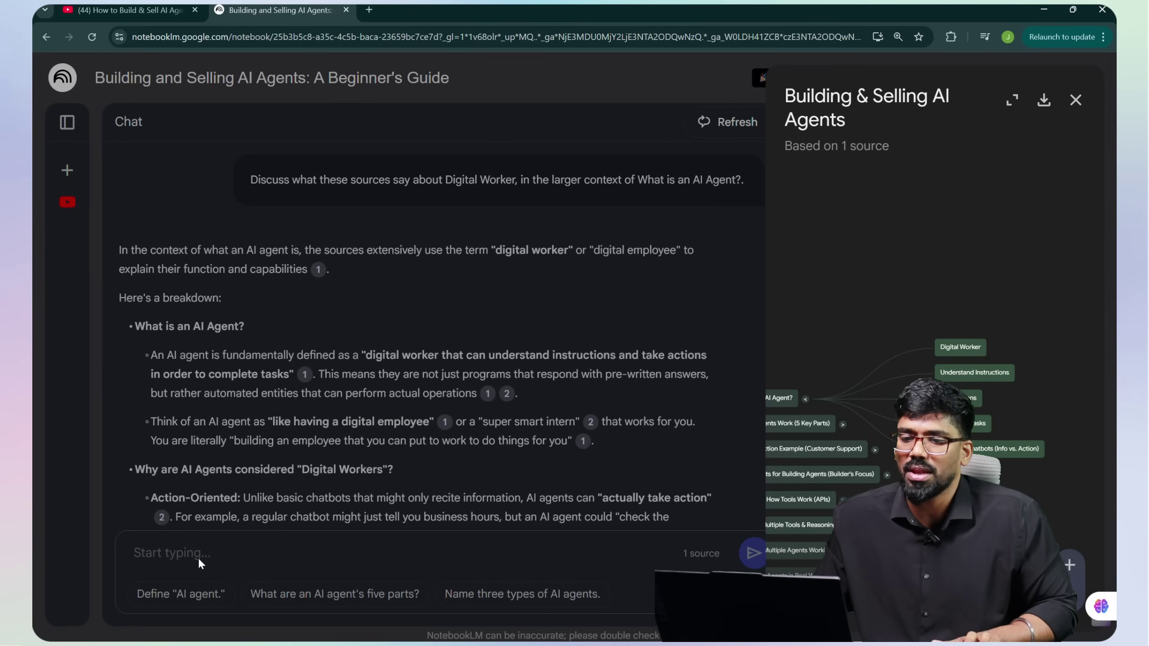
scroll(288, 394, down, 10)
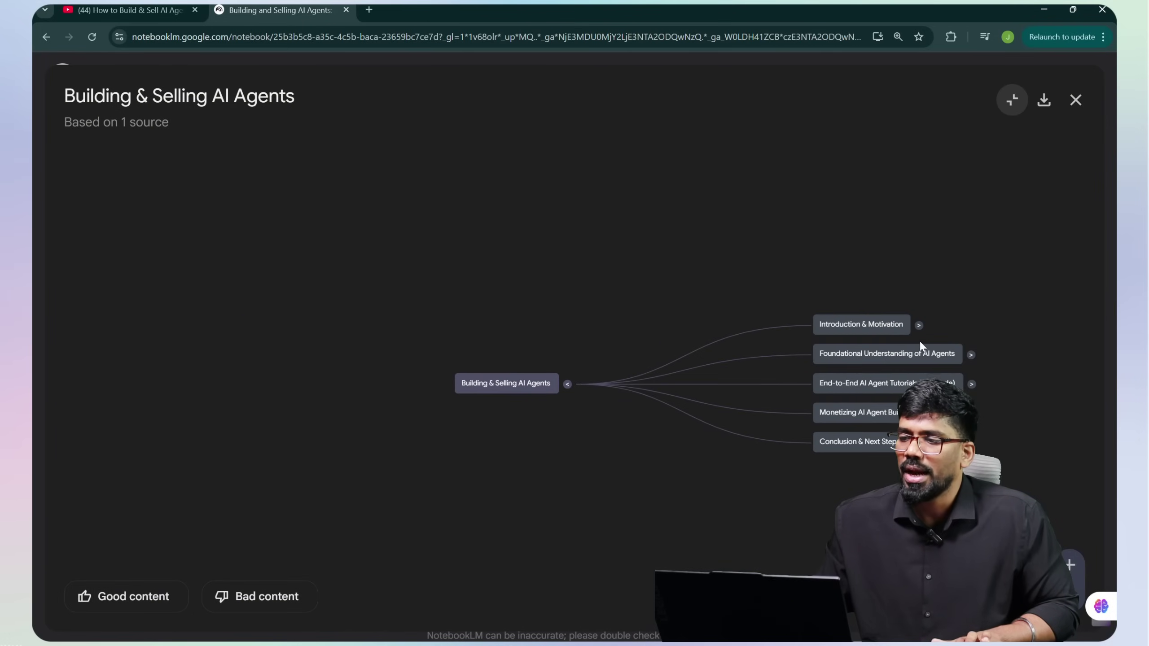
Expand Introduction, Target Audience, Foundational, What is an AI Agent?, 3 Ingredients, Use Cases and Conclusion branches
click(919, 325)
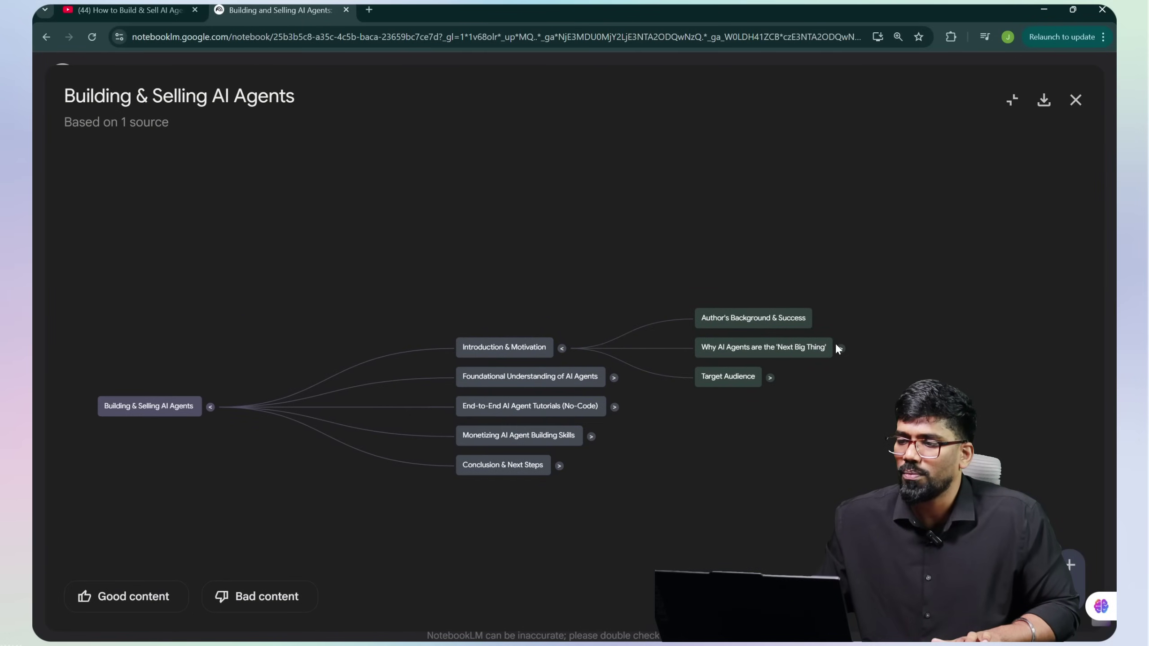
click(843, 347)
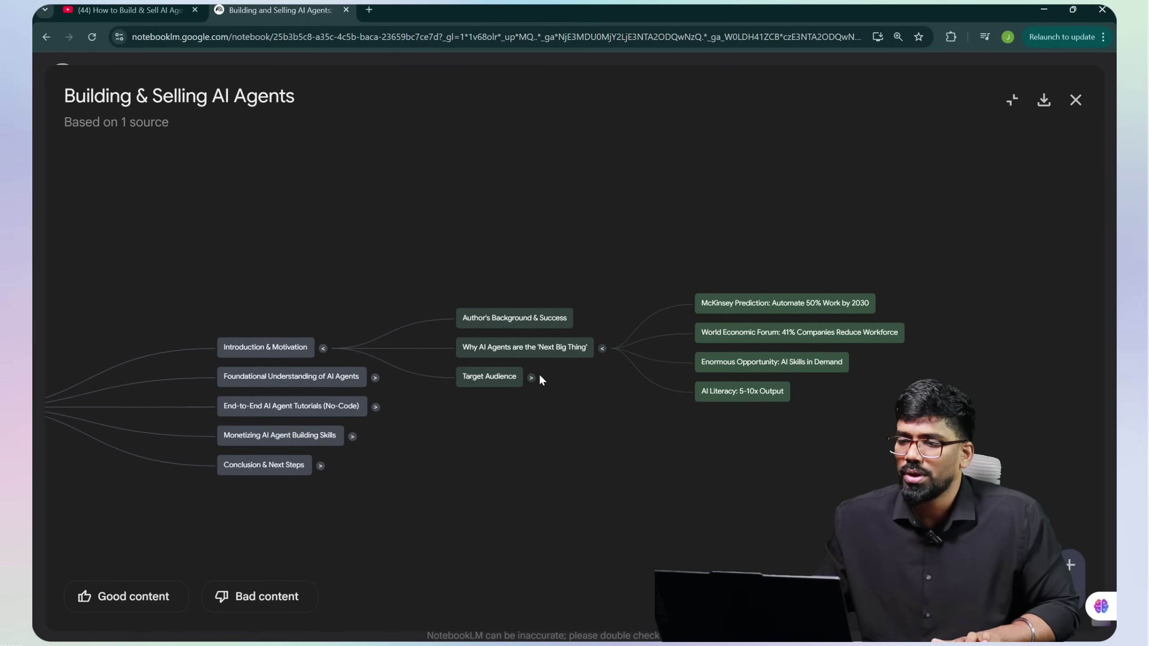
click(531, 377)
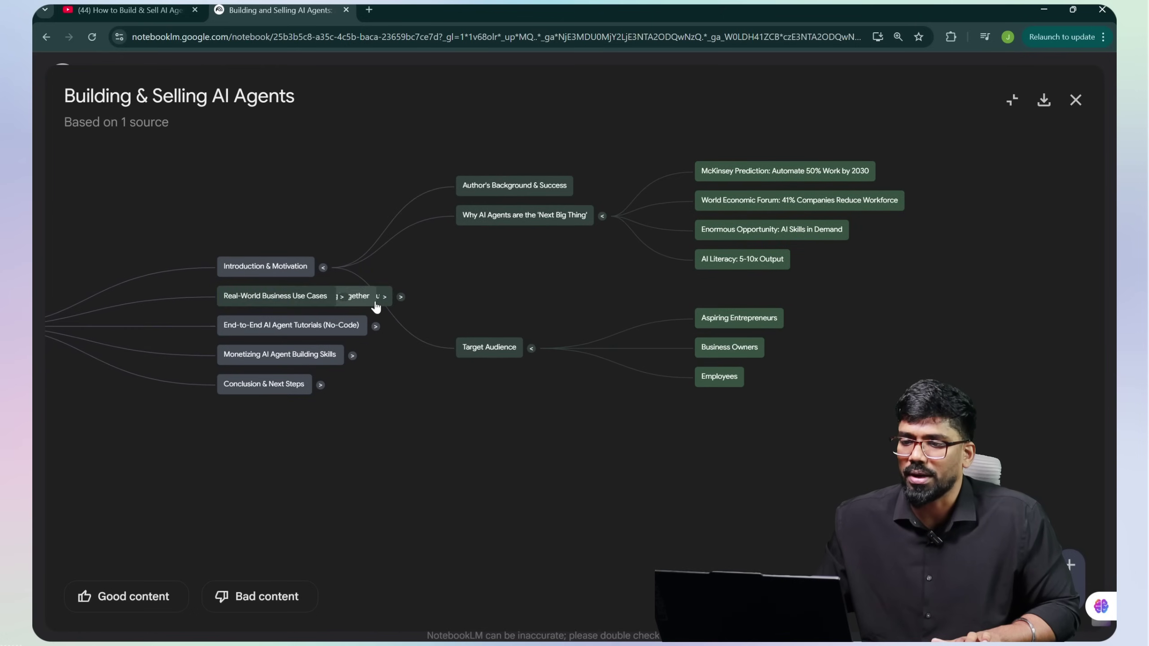
click(375, 303)
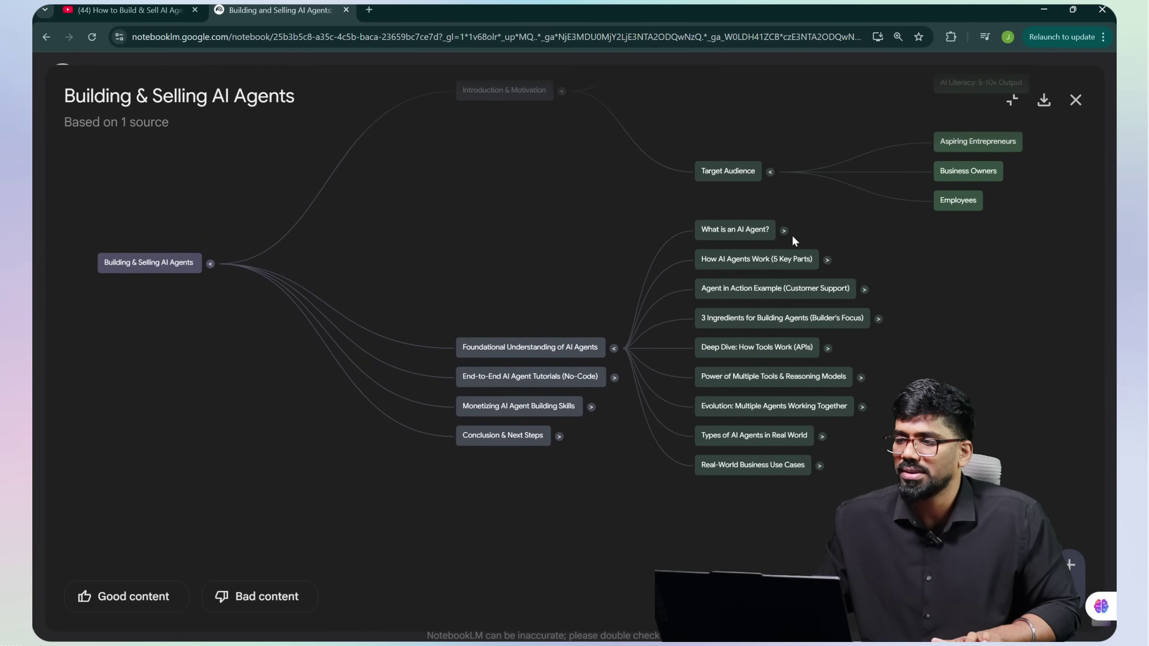
click(785, 231)
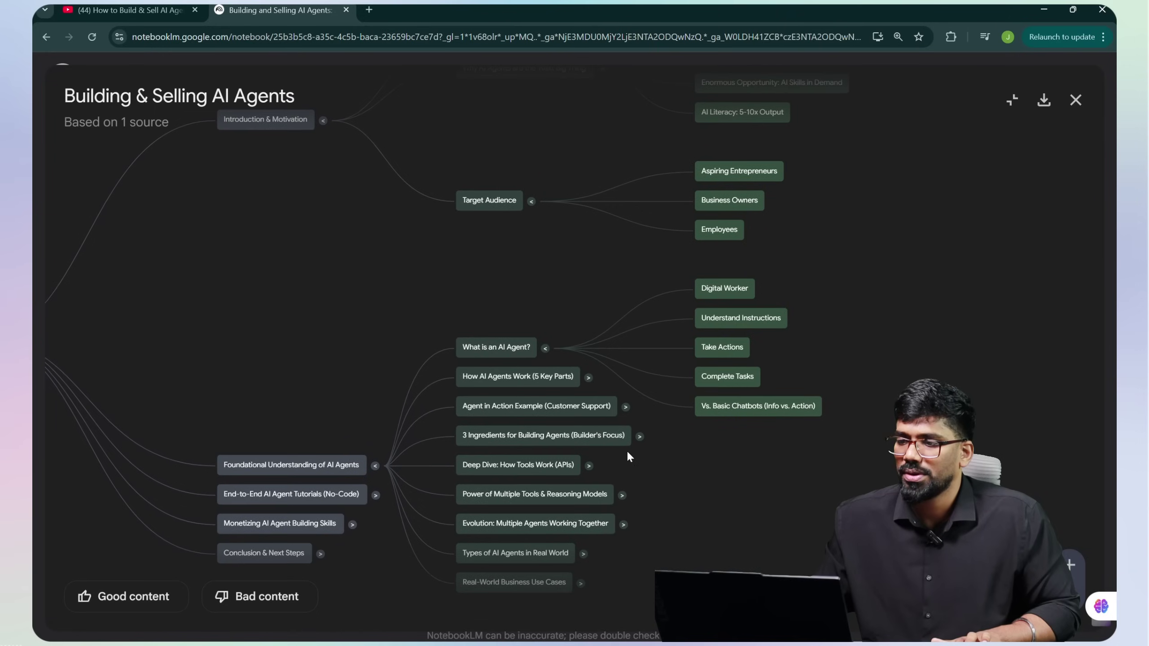
click(639, 438)
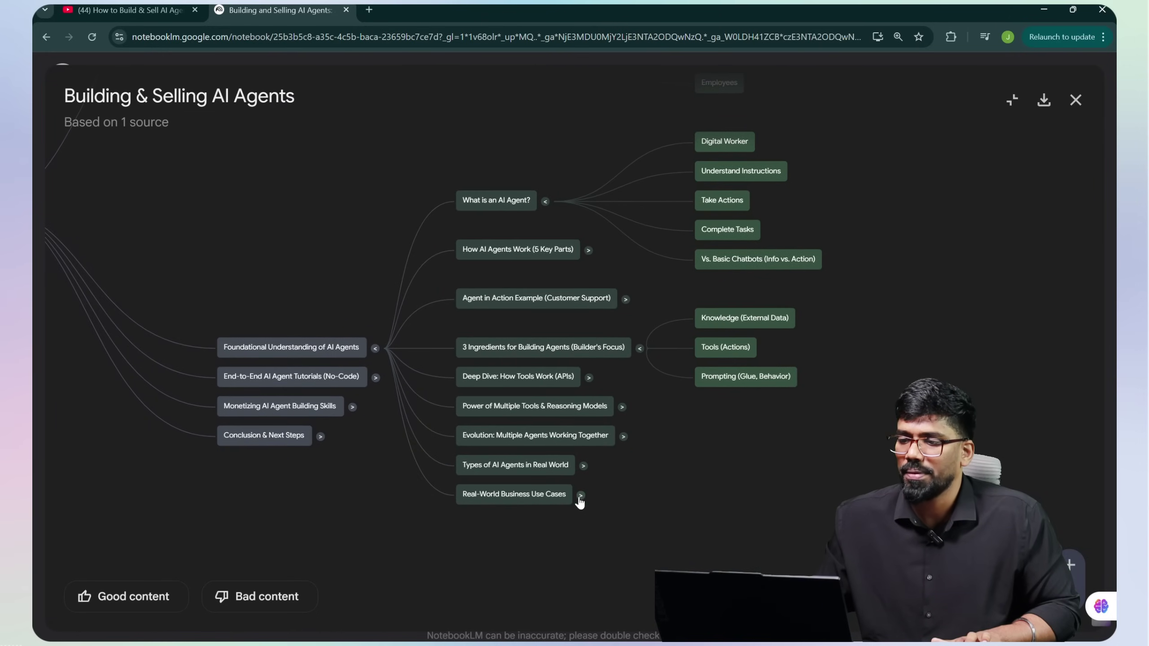
click(580, 495)
click(323, 291)
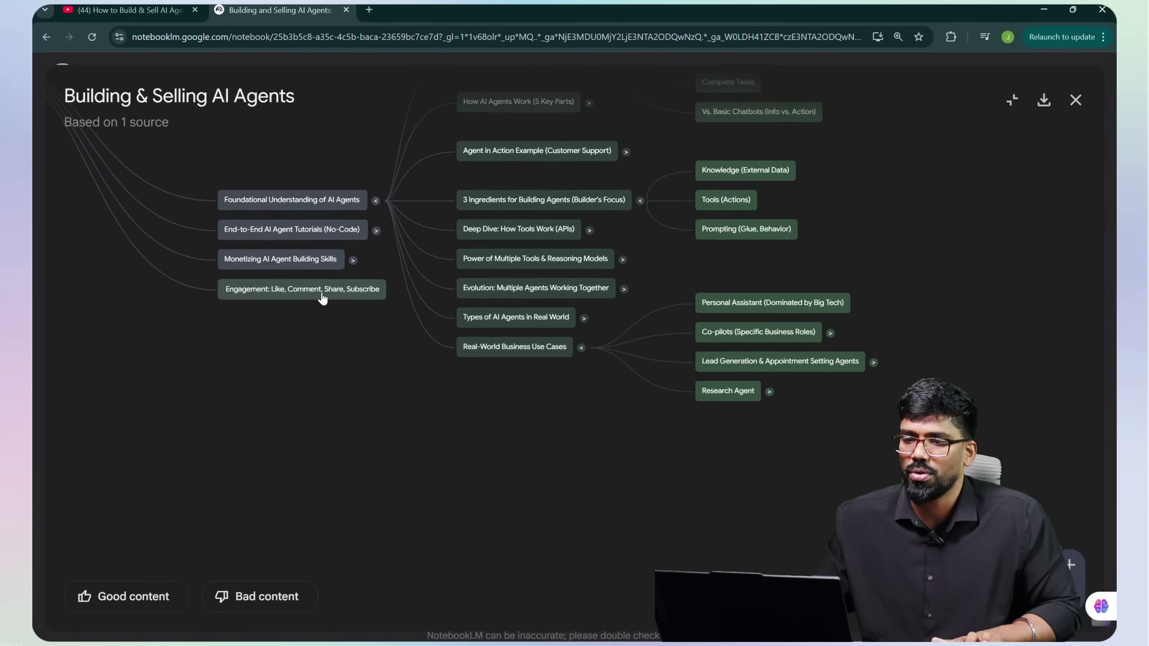
click(1042, 102)
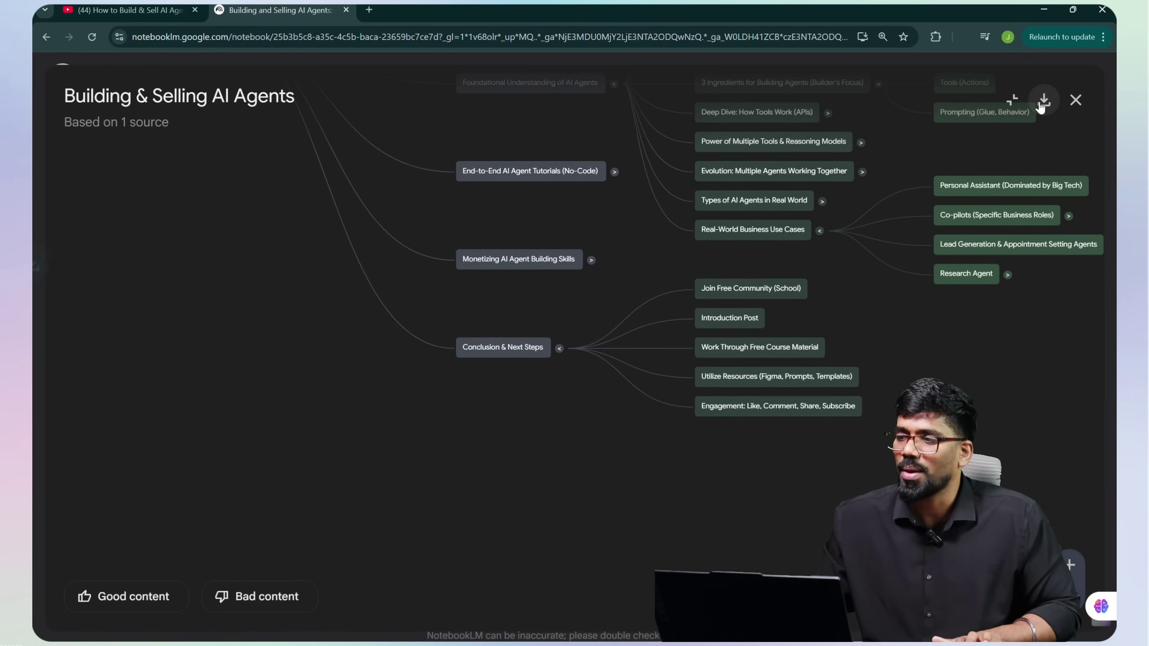
click(872, 65)
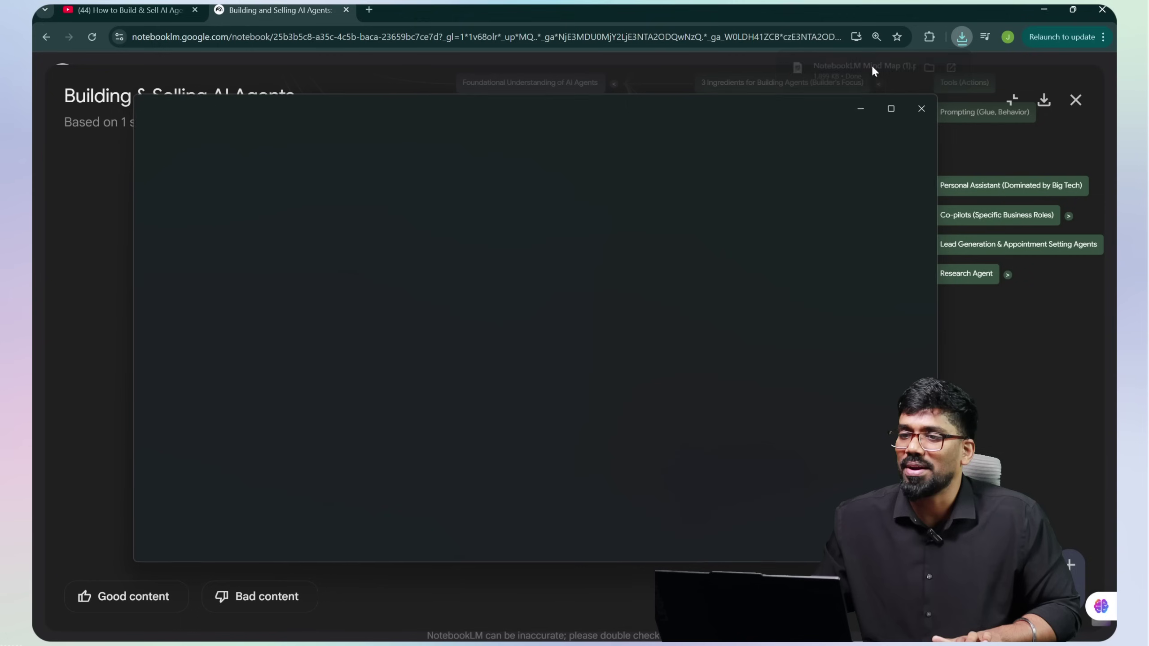
click(892, 109)
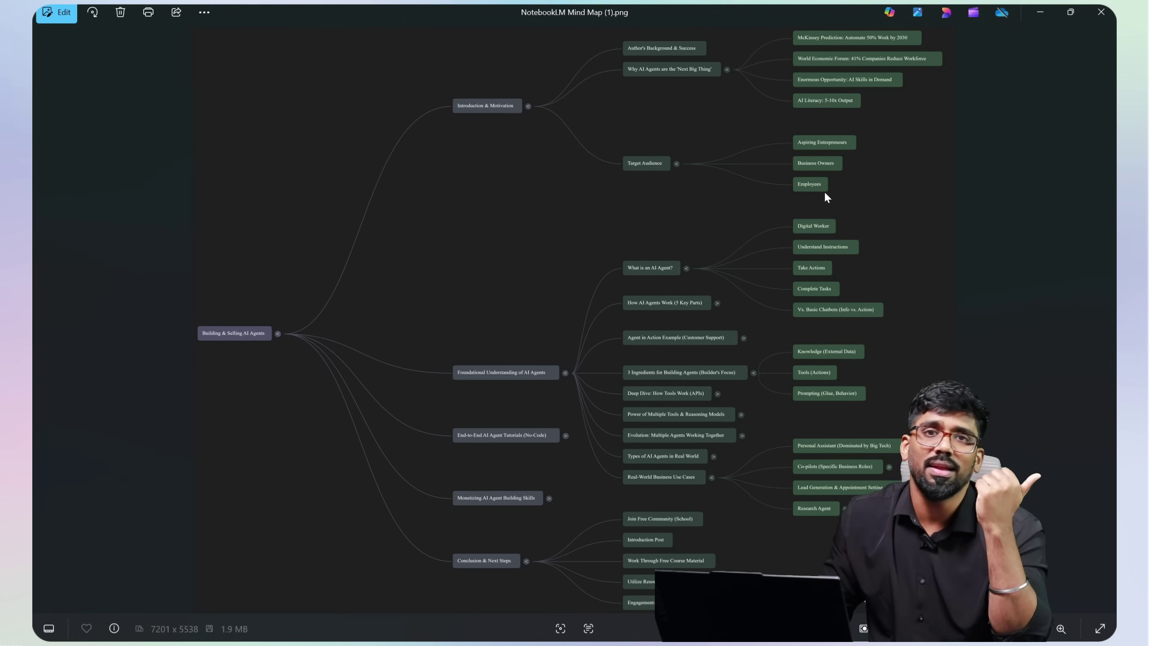
click(1101, 12)
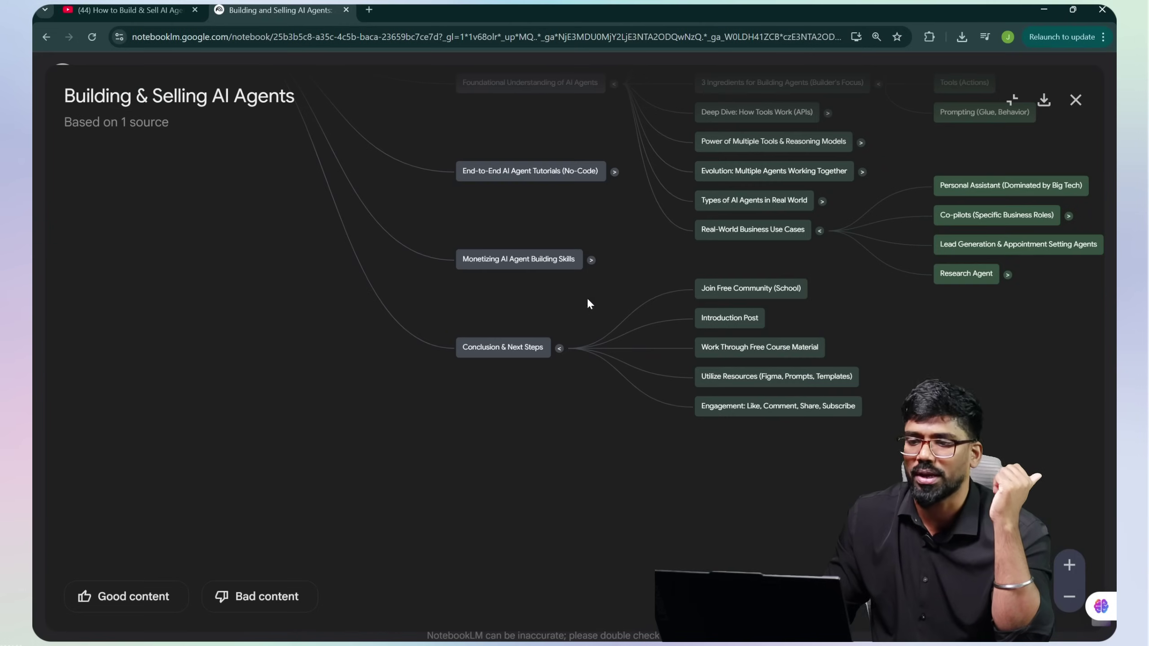
Send the Research Agent node to the chat and close the mind map to read the answer
click(960, 280)
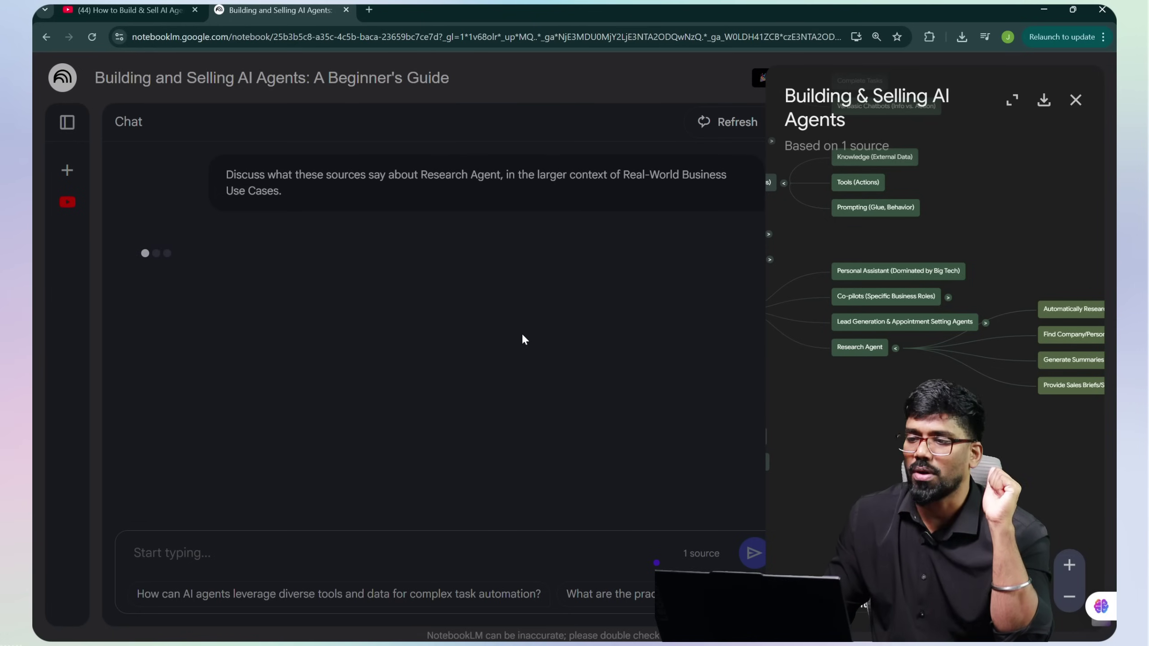
click(1073, 104)
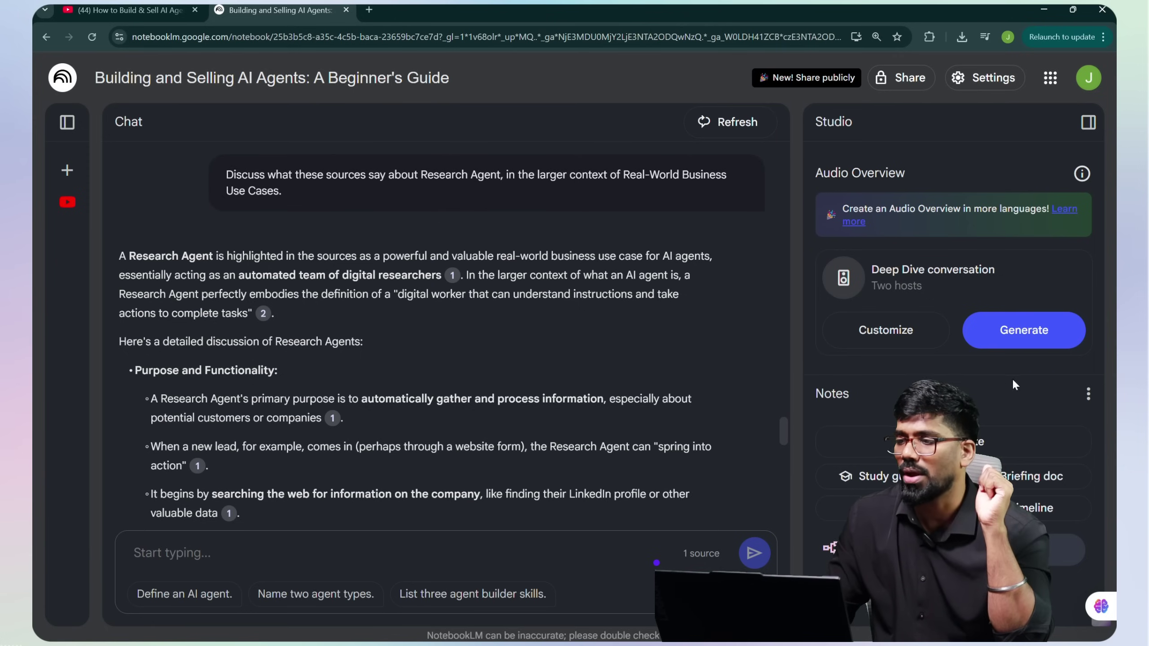
Review the chat answer and start generating a two-host Deep Dive Audio Overview from the single source
scroll(498, 442, down, 10)
scroll(498, 442, down, 10)
scroll(498, 441, down, 5)
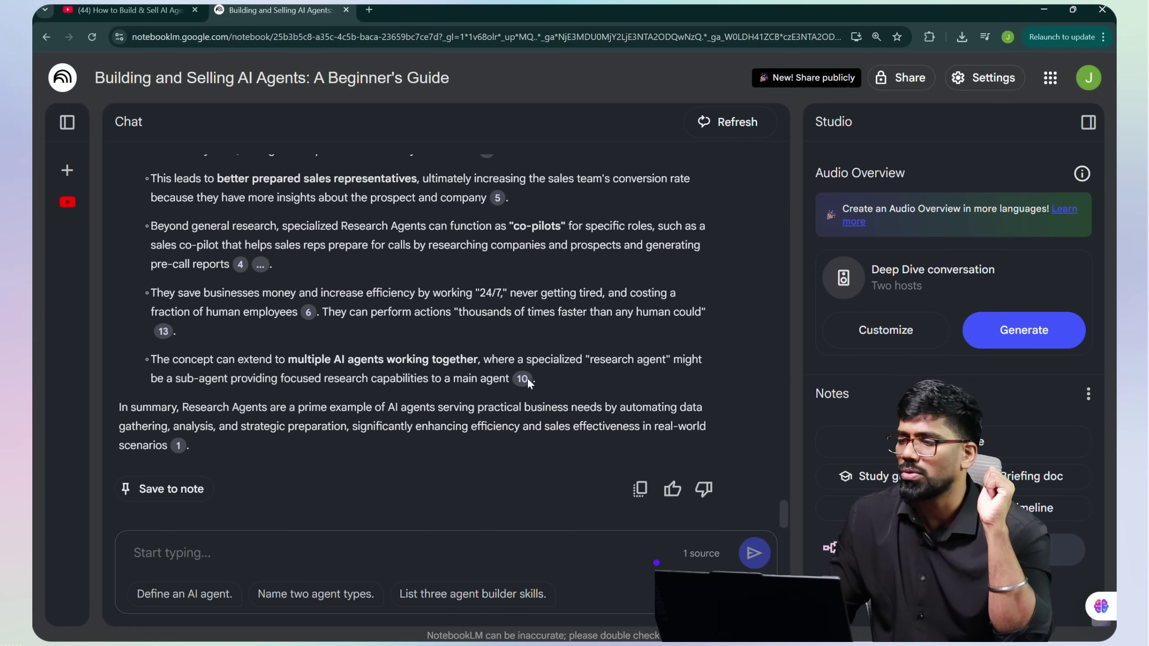
scroll(498, 442, up, 17)
click(1041, 339)
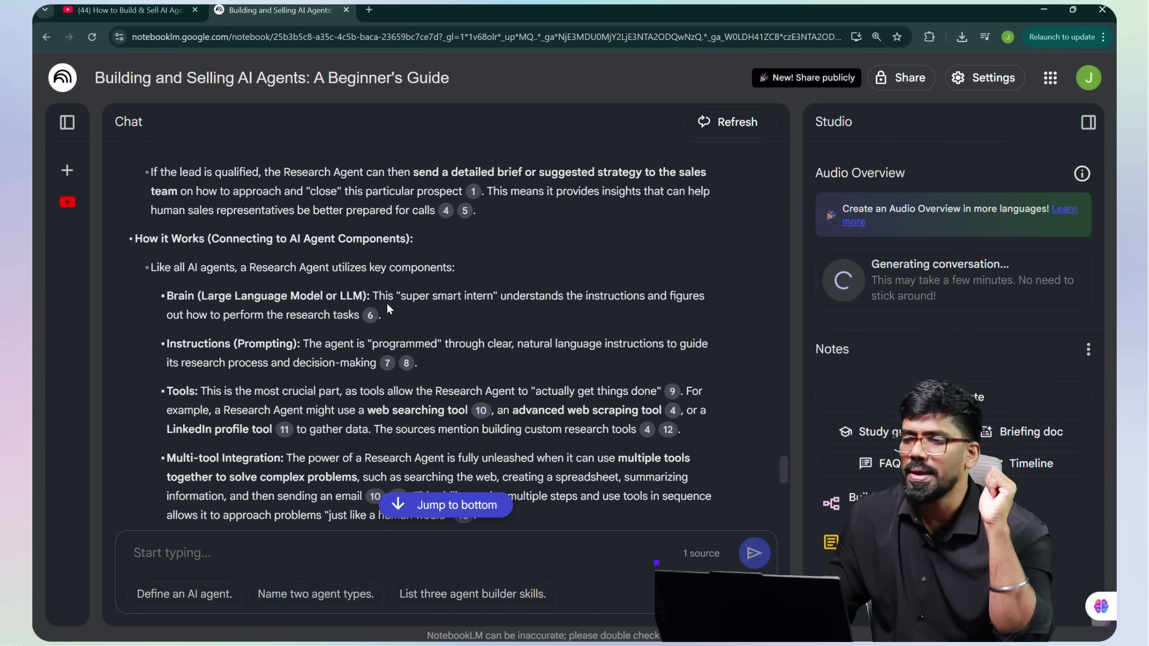
scroll(526, 331, up, 8)
scroll(485, 273, up, 2)
scroll(524, 265, up, 2)
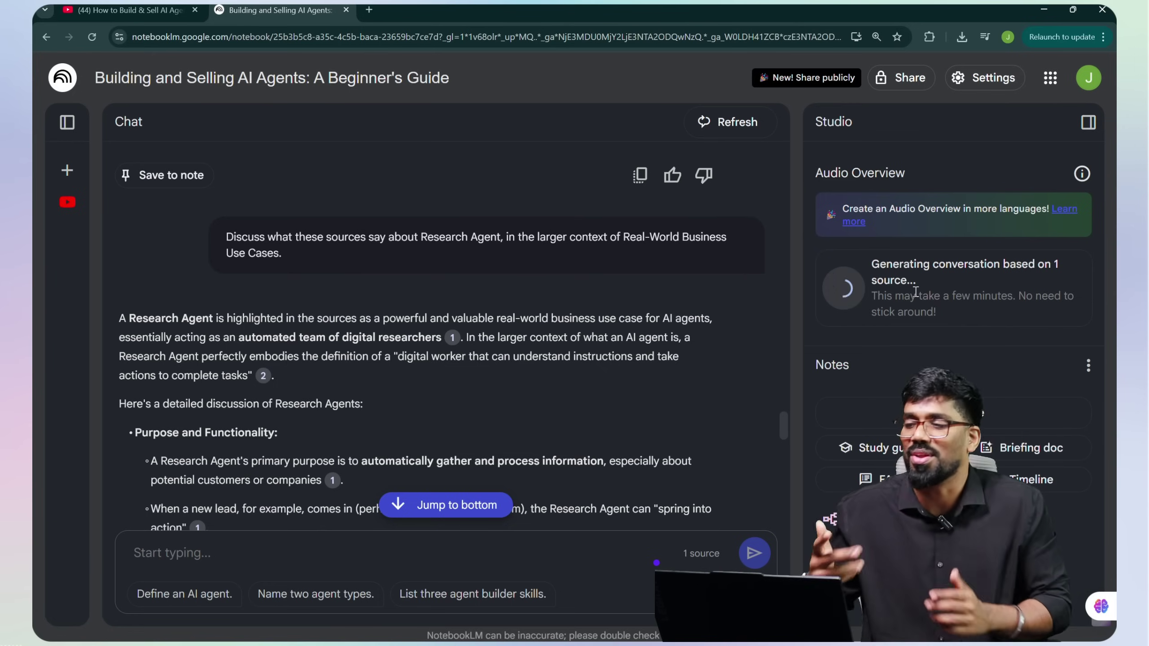
In the Untitled notebook, pause the 12:23 audio overview and download it as Untitled notebook (1).wav
key(alt+Tab)
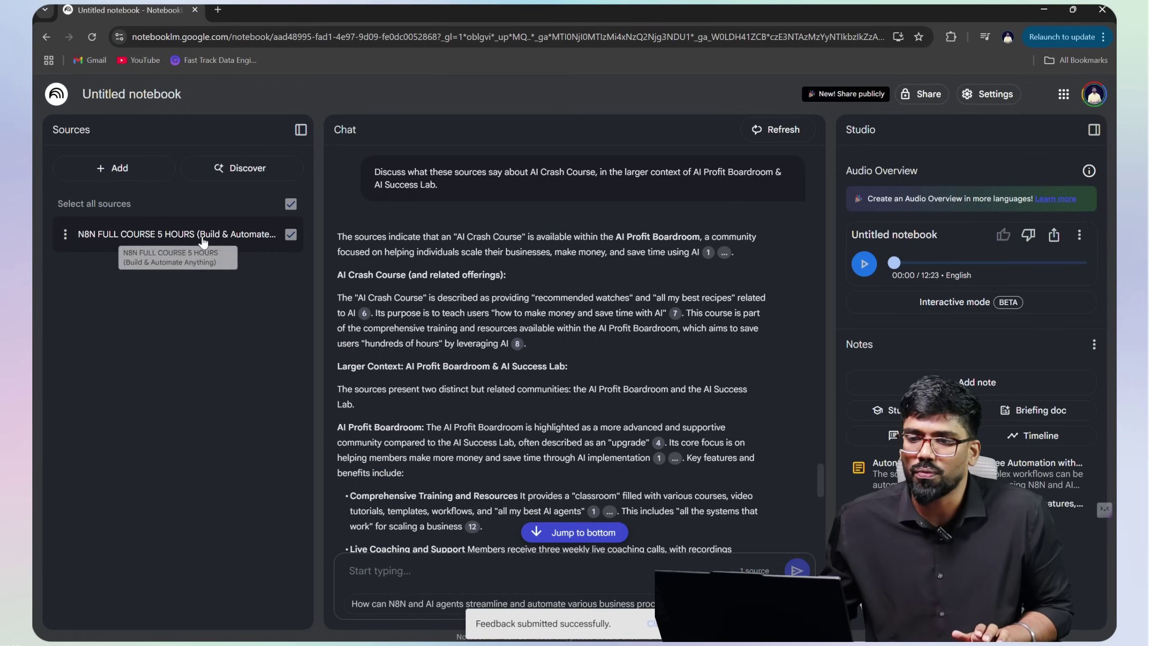
click(301, 130)
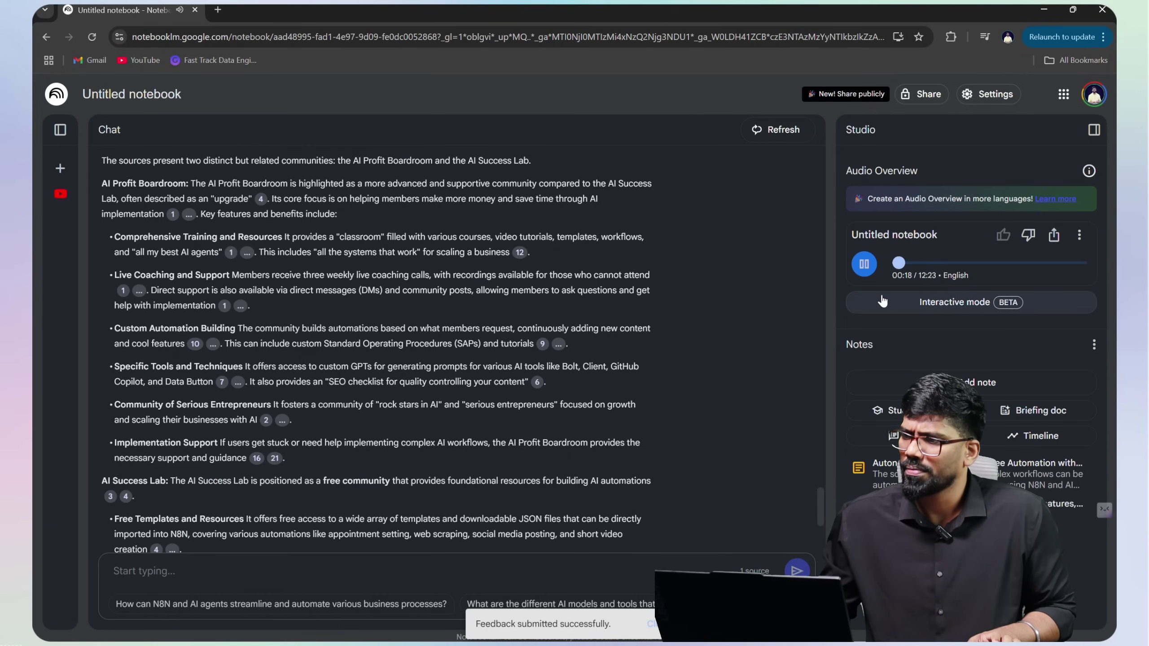
click(874, 271)
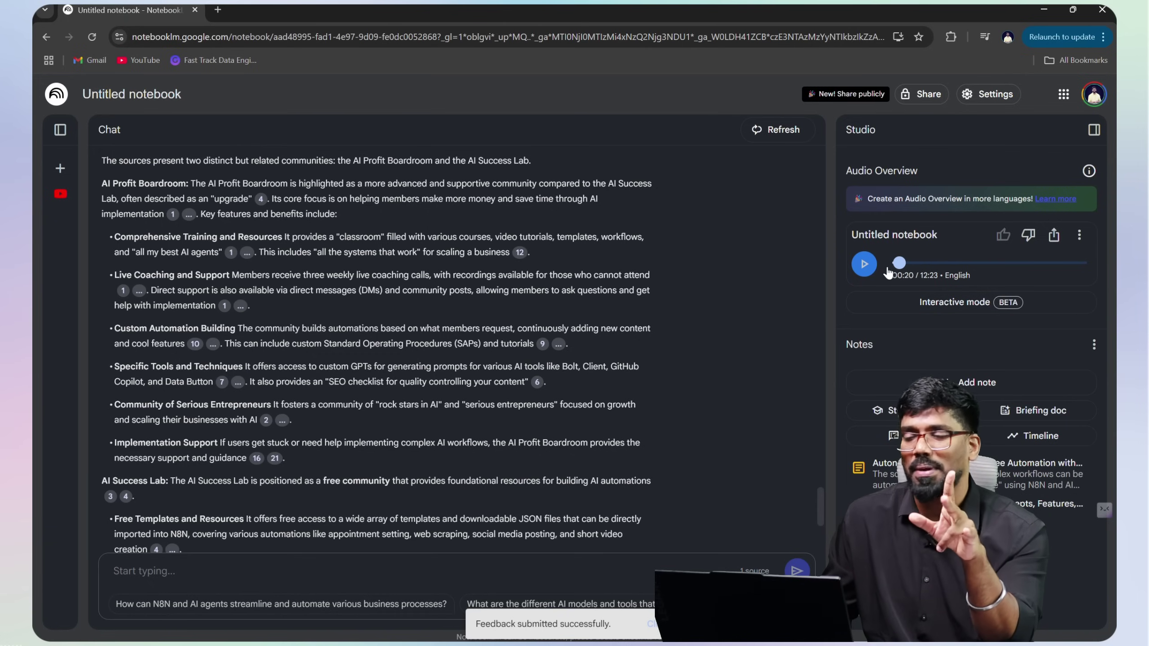
click(1055, 235)
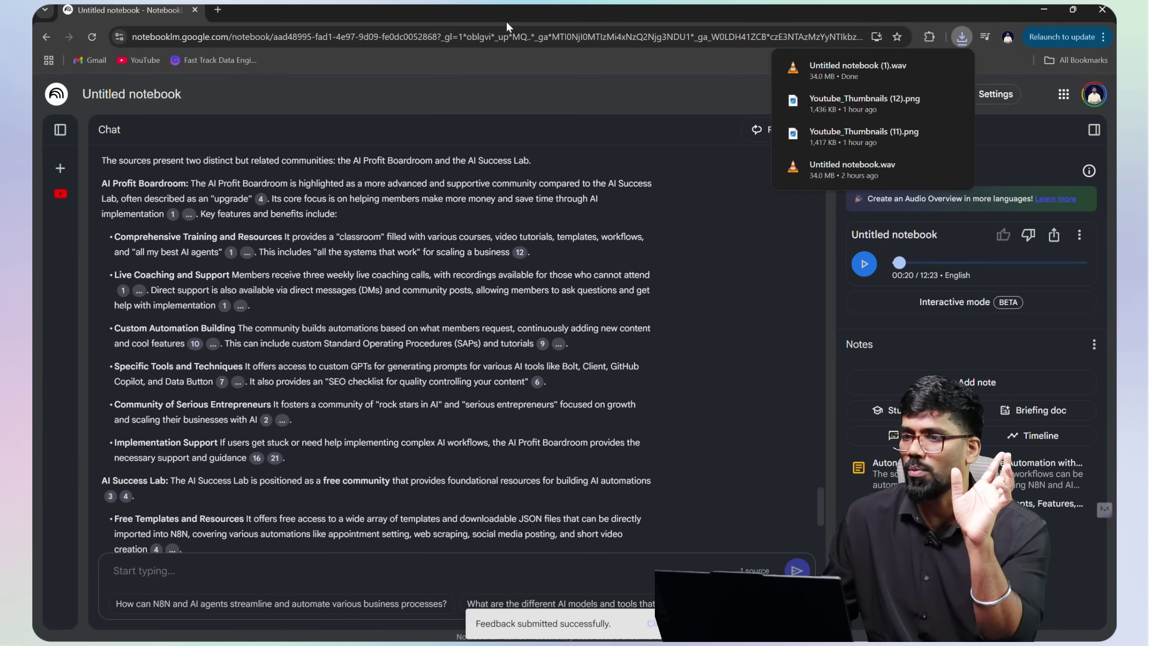
click(976, 308)
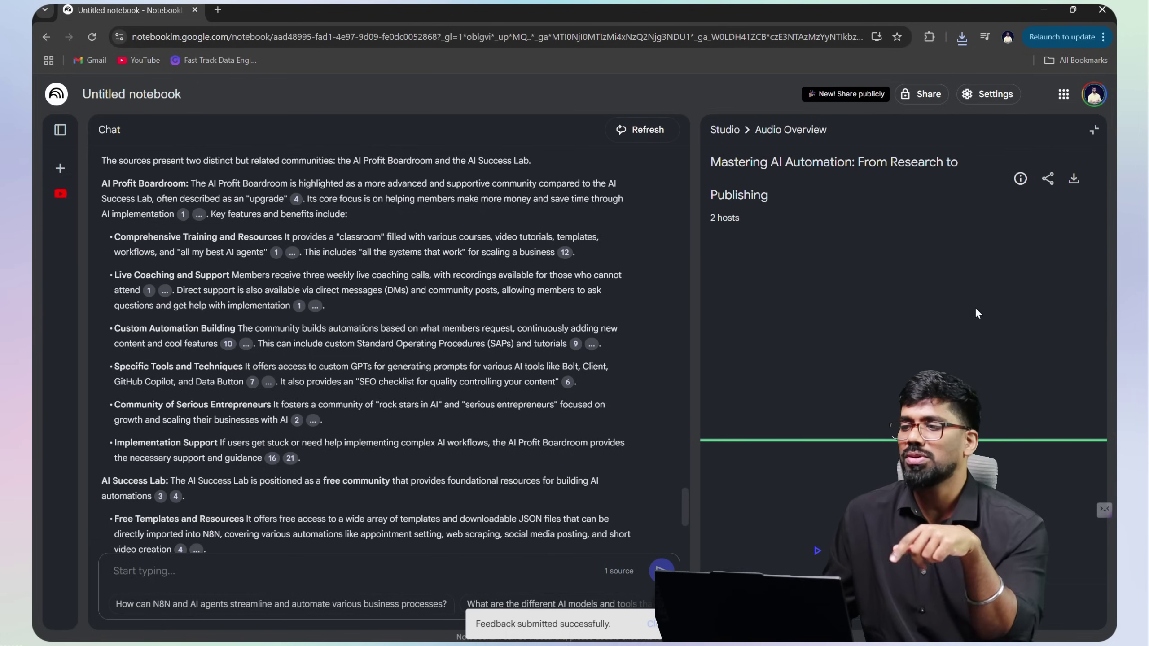
Play 'Mastering AI Automation: From Research to Publishing' in the expanded Audio Overview view
click(818, 550)
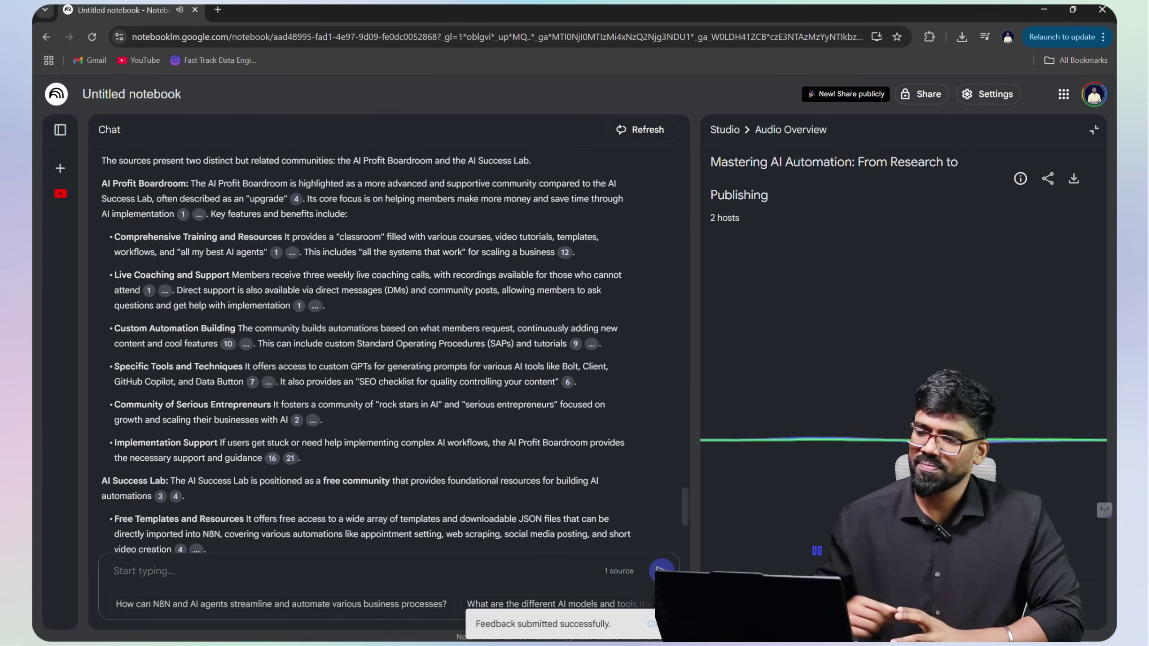
click(818, 551)
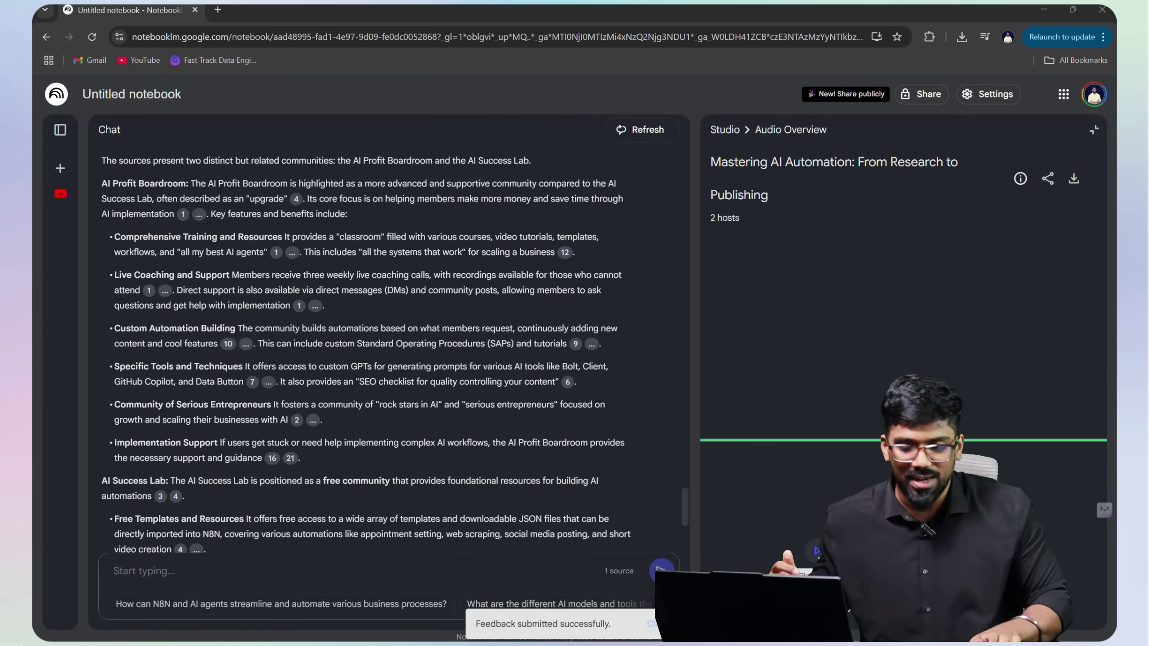
key(alt+Tab)
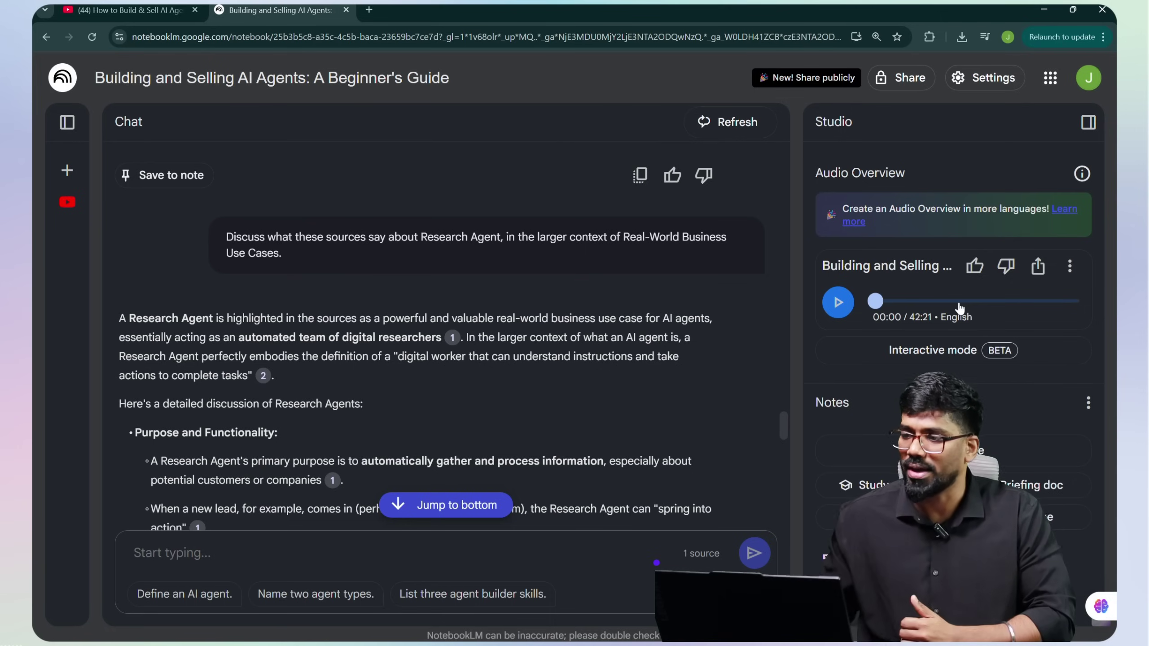
Open the 'Building and Selling AI Agents' Audio Overview in Interactive mode and play it
click(990, 358)
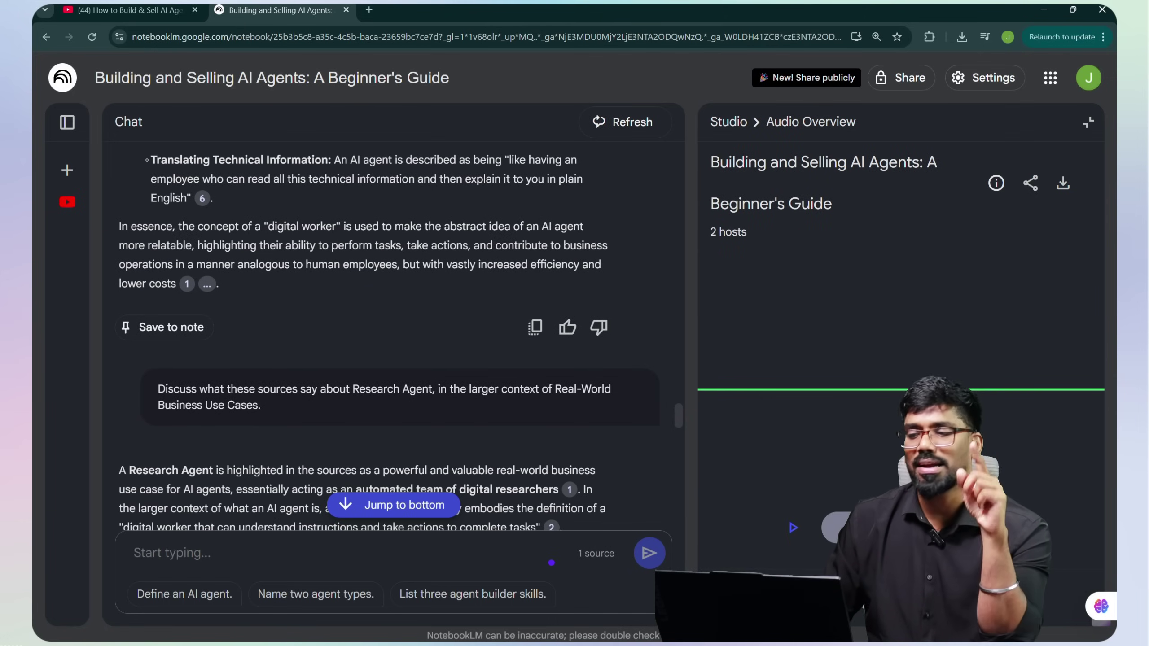
click(792, 528)
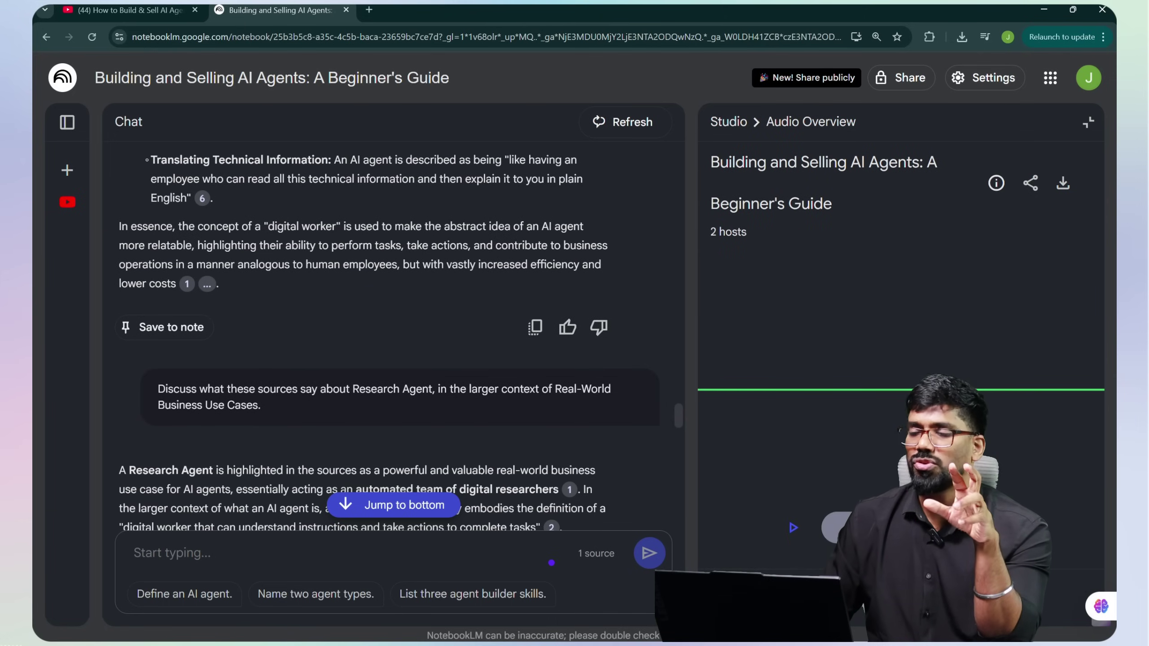